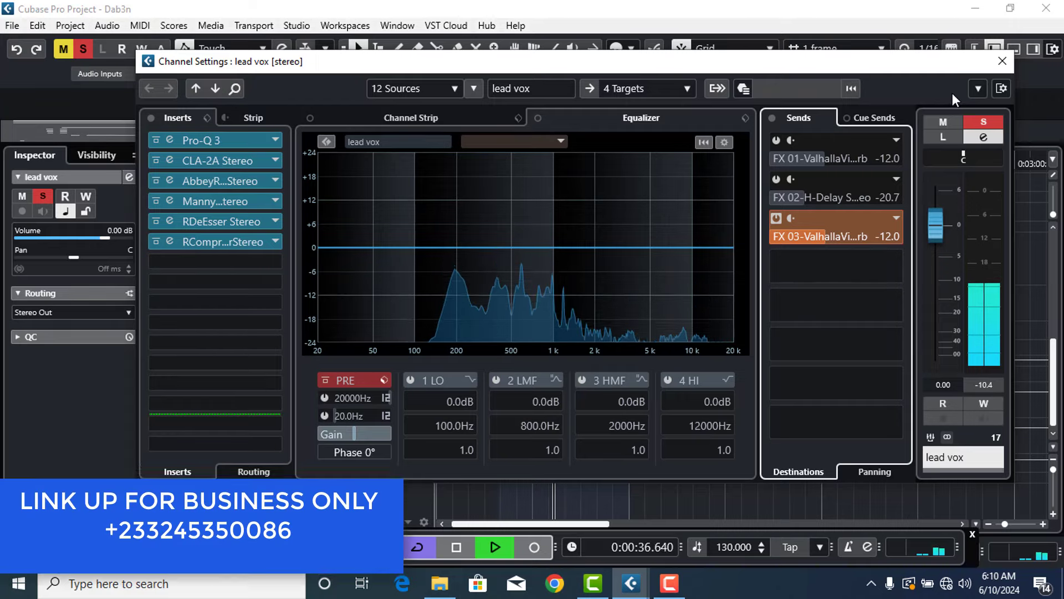
- Close the lead vox channel settings and the FX 01 ValhallaVintageVerb plug-in window
{"action": "left_click", "coordinate": [1007, 60]}
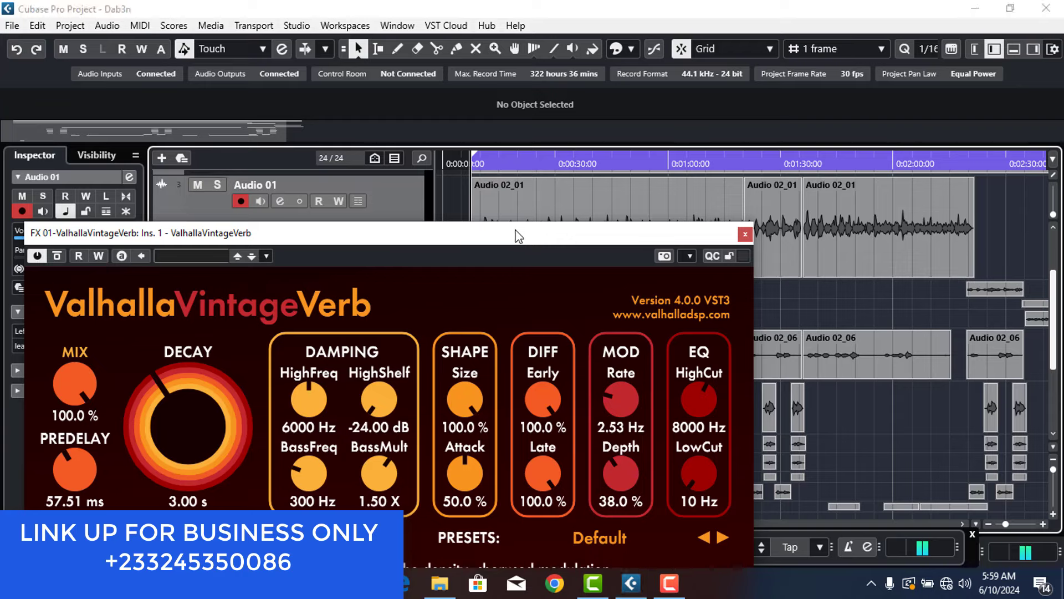
{"action": "left_click_drag", "start_coordinate": [519, 229], "coordinate": [676, 166]}
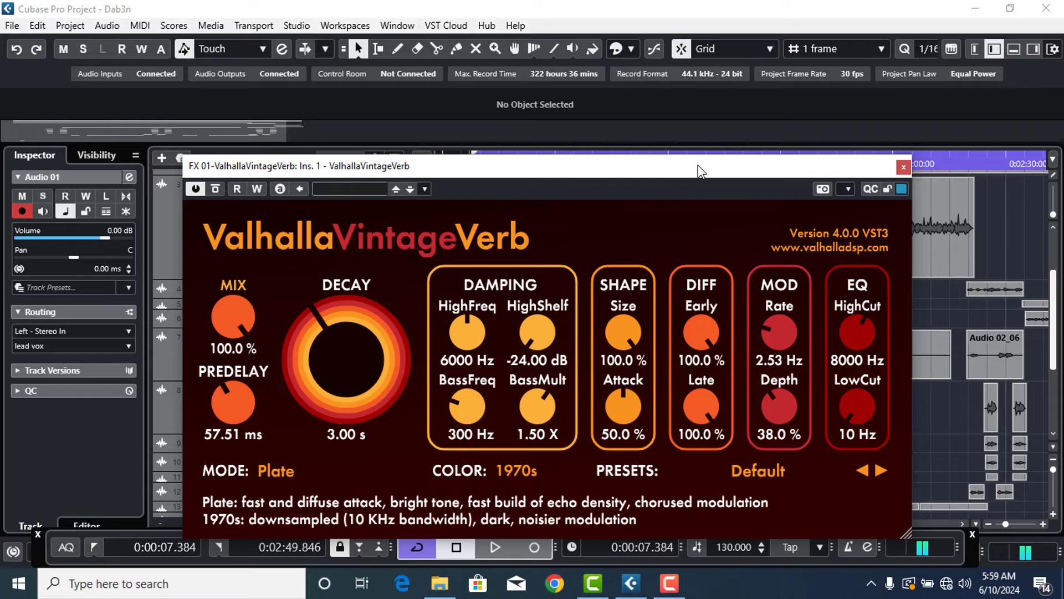
{"action": "mouse_move", "coordinate": [698, 164]}
{"action": "left_mouse_down"}
{"action": "mouse_move", "coordinate": [686, 214]}
{"action": "mouse_move", "coordinate": [647, 285]}
{"action": "mouse_move", "coordinate": [705, 210]}
{"action": "mouse_move", "coordinate": [710, 173]}
{"action": "left_mouse_up"}
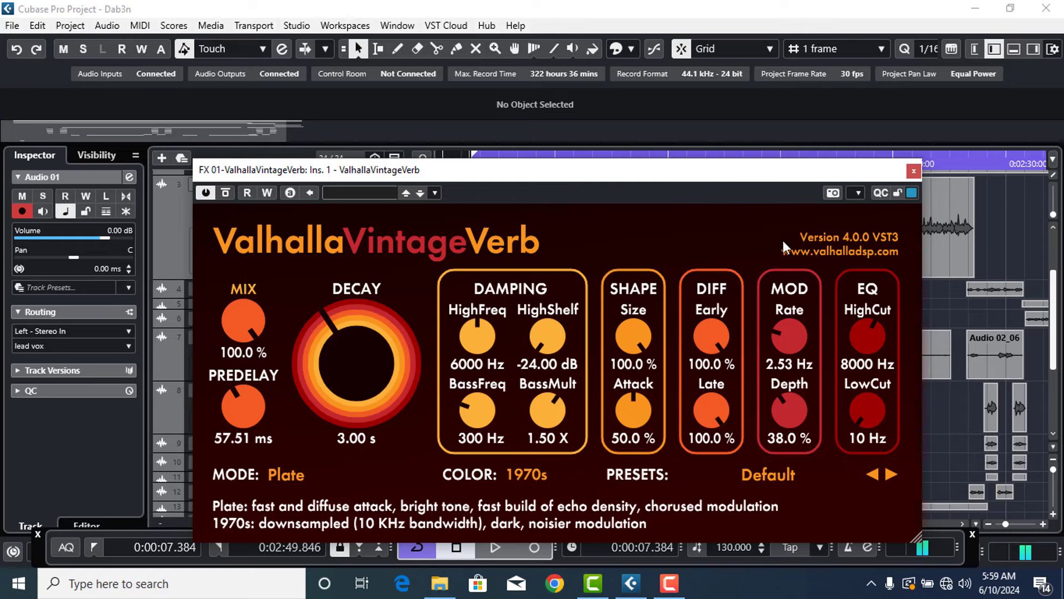
{"action": "left_click", "coordinate": [914, 173]}
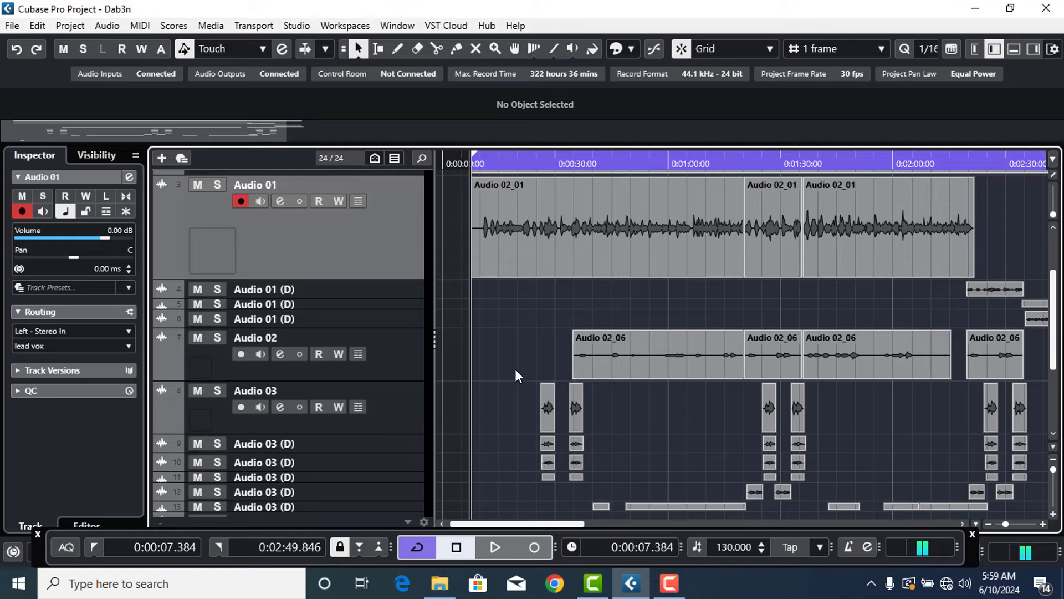
- Select the lead vox group track and solo it
{"action": "scroll", "coordinate": [514, 368], "scroll_direction": "down", "scroll_amount": 3}
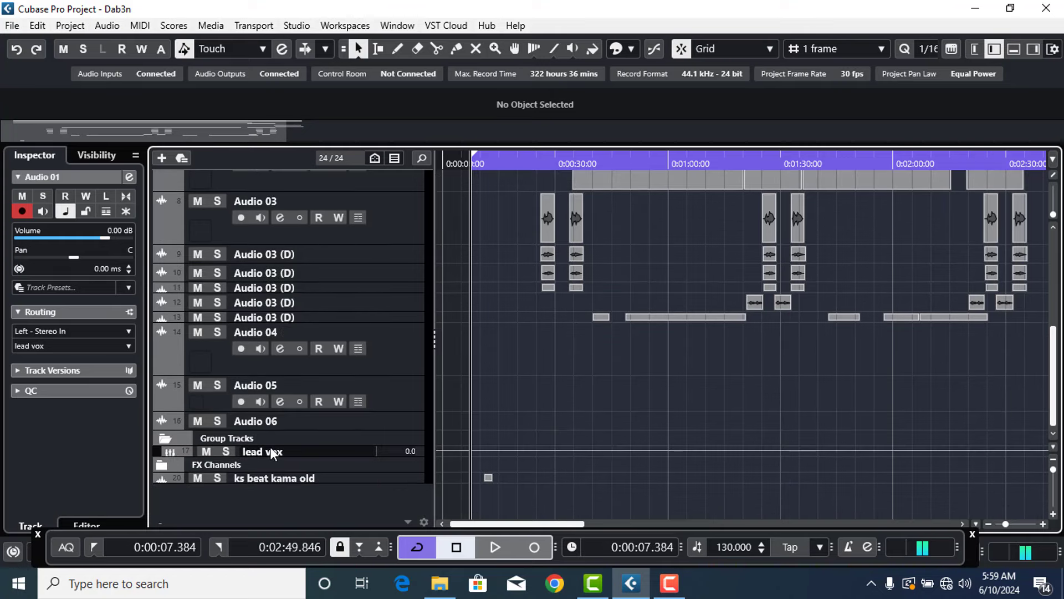
{"action": "left_click", "coordinate": [421, 451]}
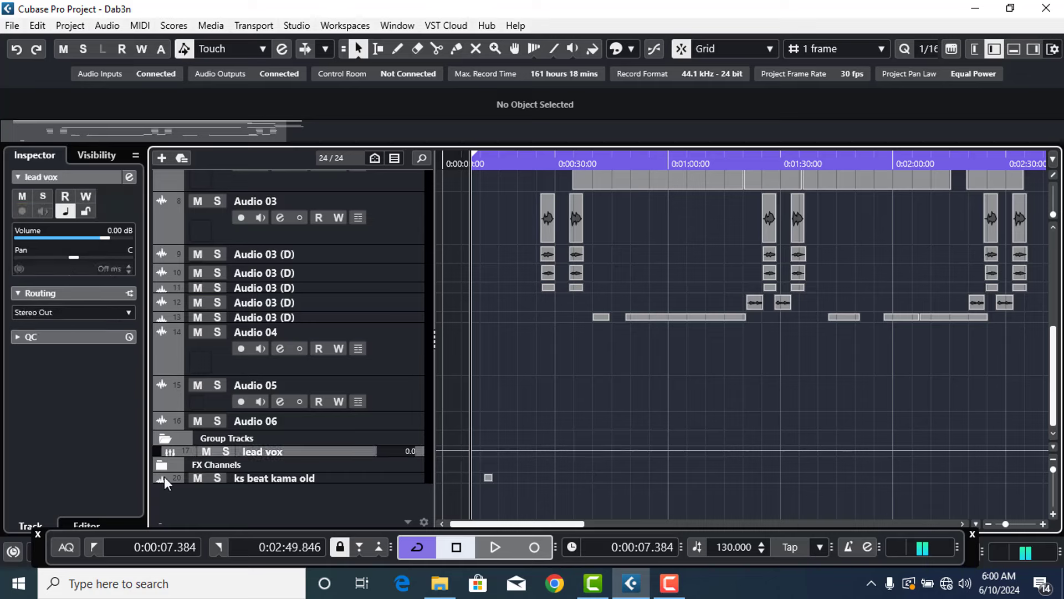
{"action": "left_click", "coordinate": [225, 450]}
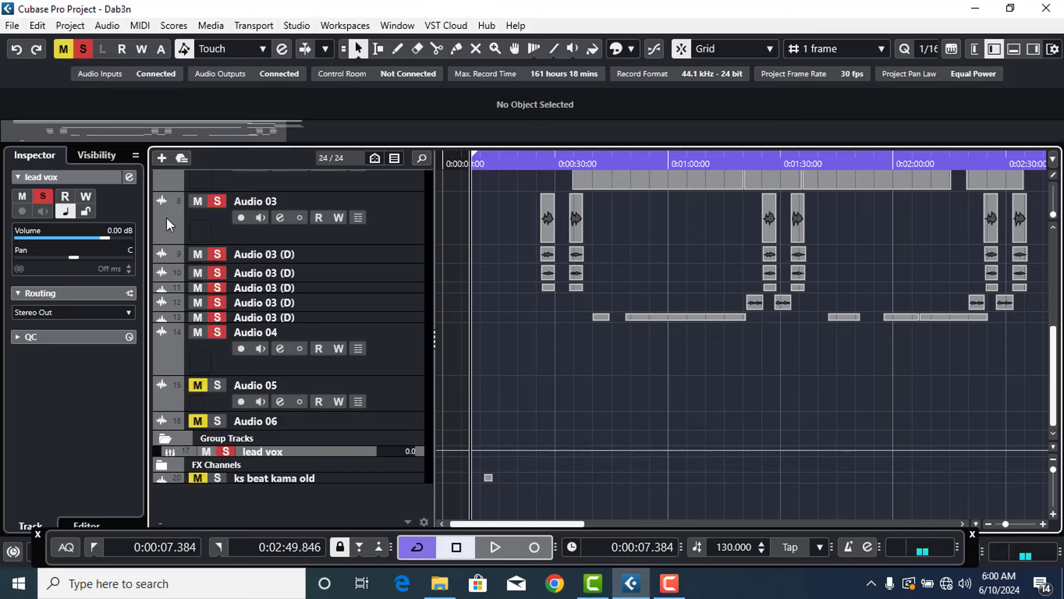
- Switch off the FX 01 ValhallaVintageVerb and FX 02 H-Delay sends in the lead vox channel settings
{"action": "left_click", "coordinate": [127, 179]}
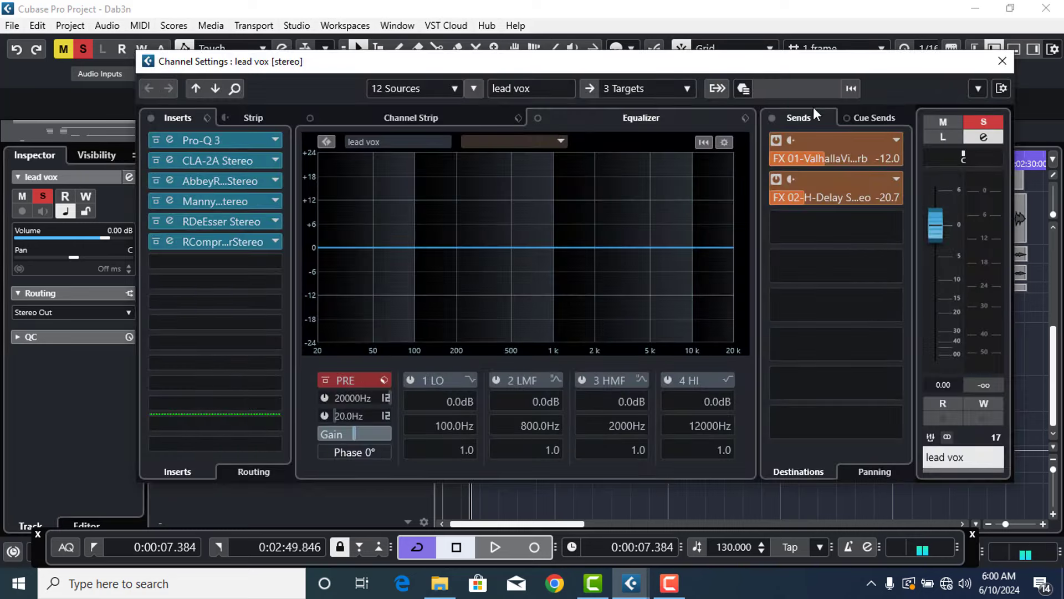
{"action": "left_click", "coordinate": [776, 139]}
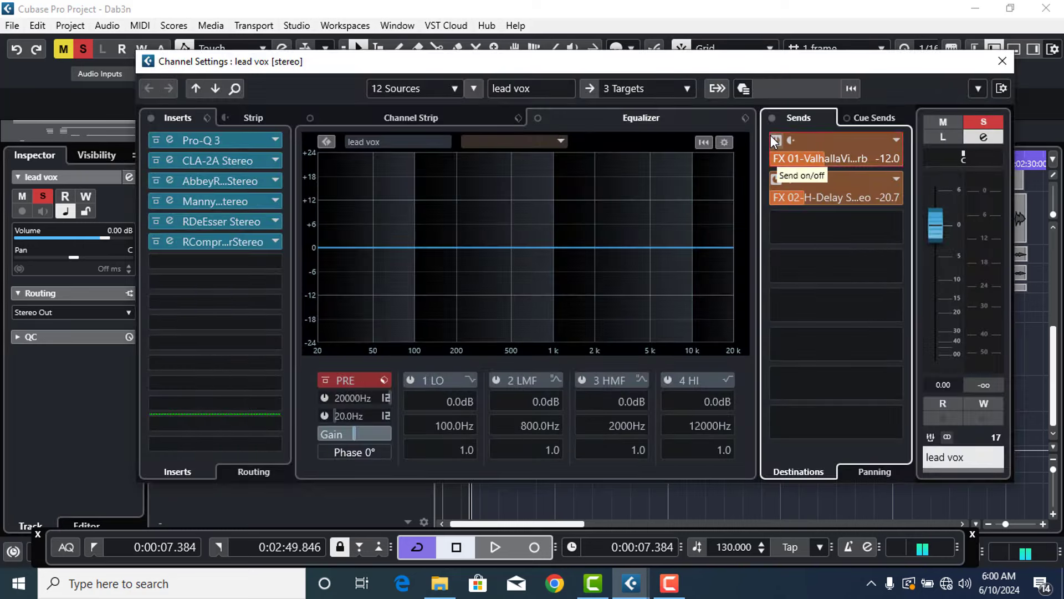
{"action": "left_click", "coordinate": [775, 178]}
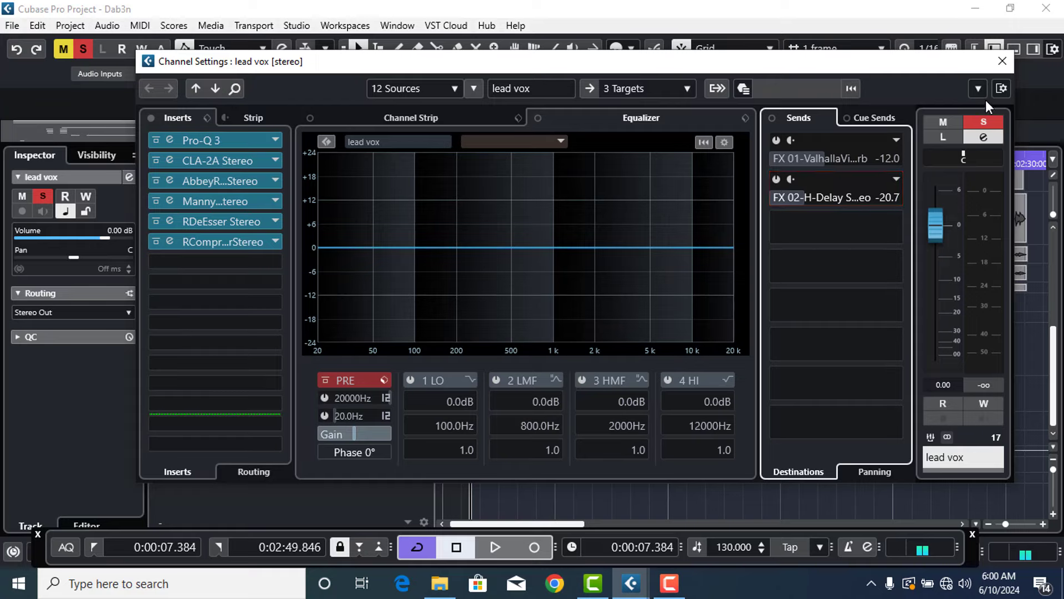
{"action": "left_click", "coordinate": [1002, 61]}
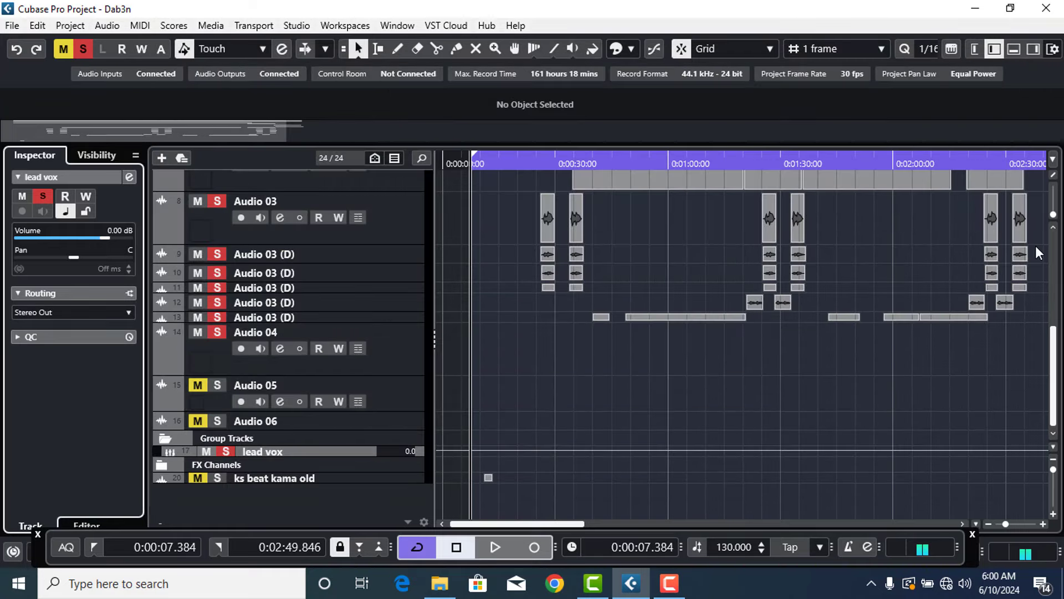
- Start playback near the beginning of the song and shorten the cycle range to end at 0:00:59.933
{"action": "left_click", "coordinate": [1054, 278]}
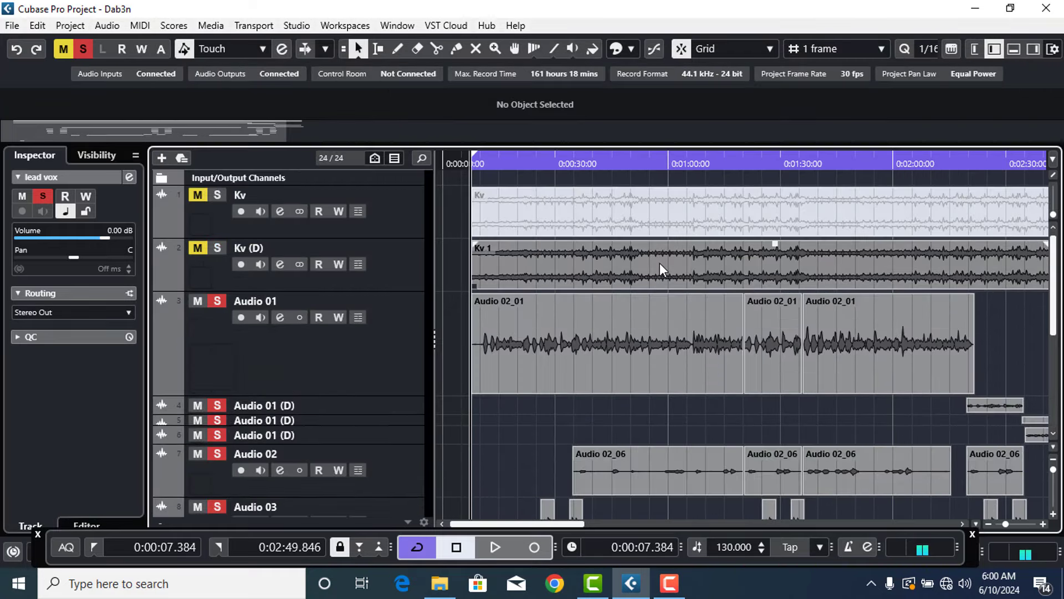
{"action": "double_click", "coordinate": [488, 164]}
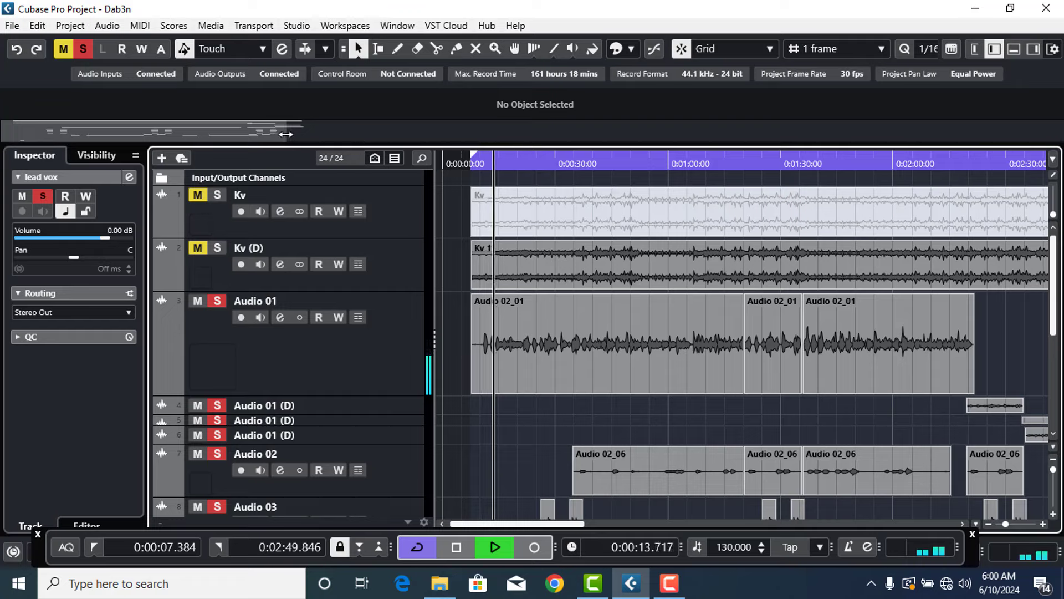
{"action": "left_click_drag", "start_coordinate": [287, 132], "coordinate": [656, 148]}
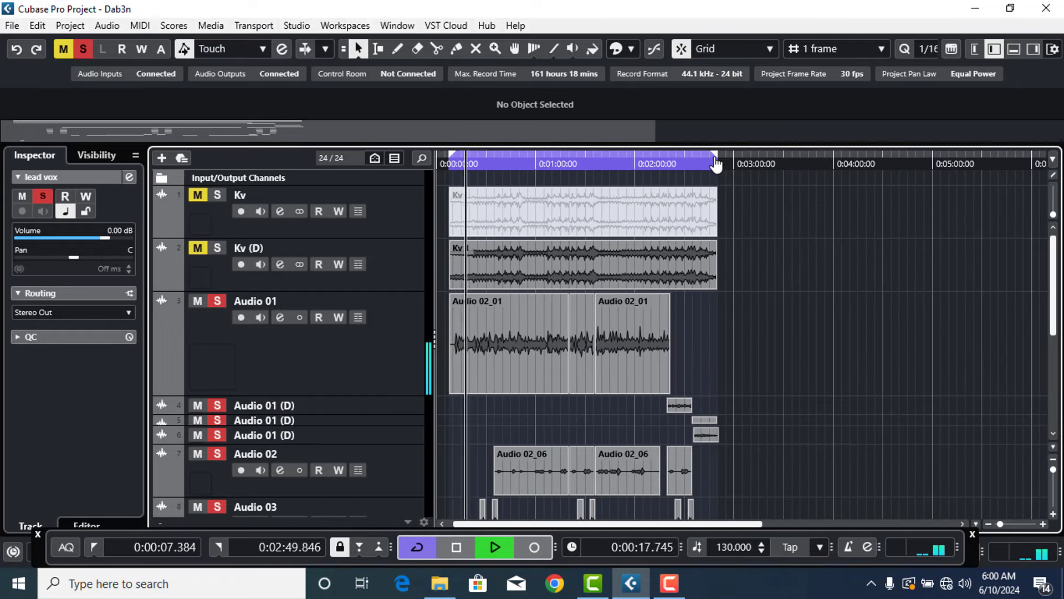
{"action": "left_click_drag", "start_coordinate": [720, 151], "coordinate": [548, 156]}
{"action": "left_click_drag", "start_coordinate": [548, 204], "coordinate": [536, 207]}
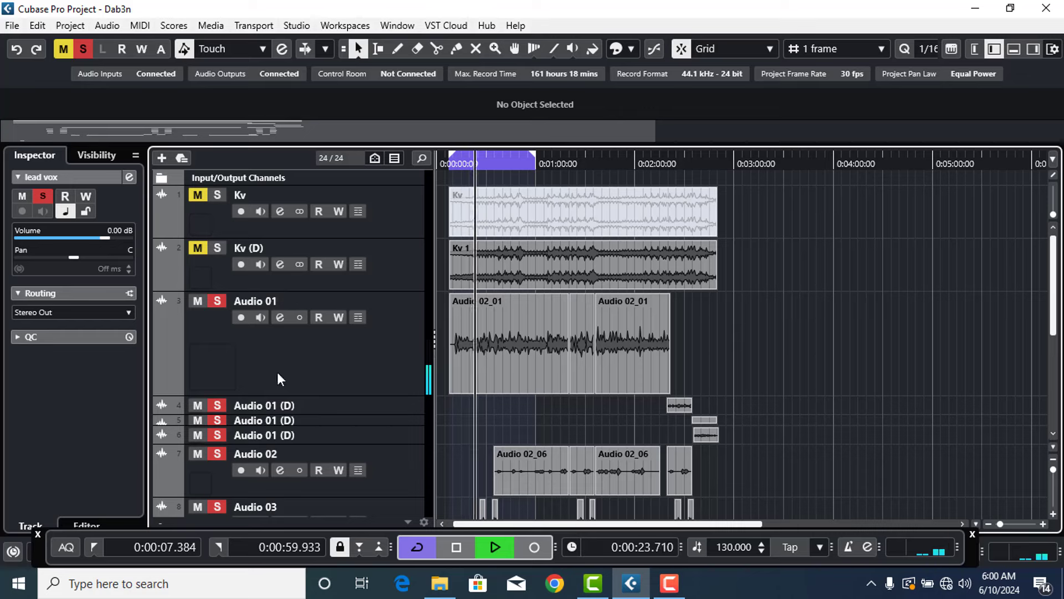
- Stop playback and mute the three Audio 01 (D) tracks
{"action": "left_click", "coordinate": [197, 407]}
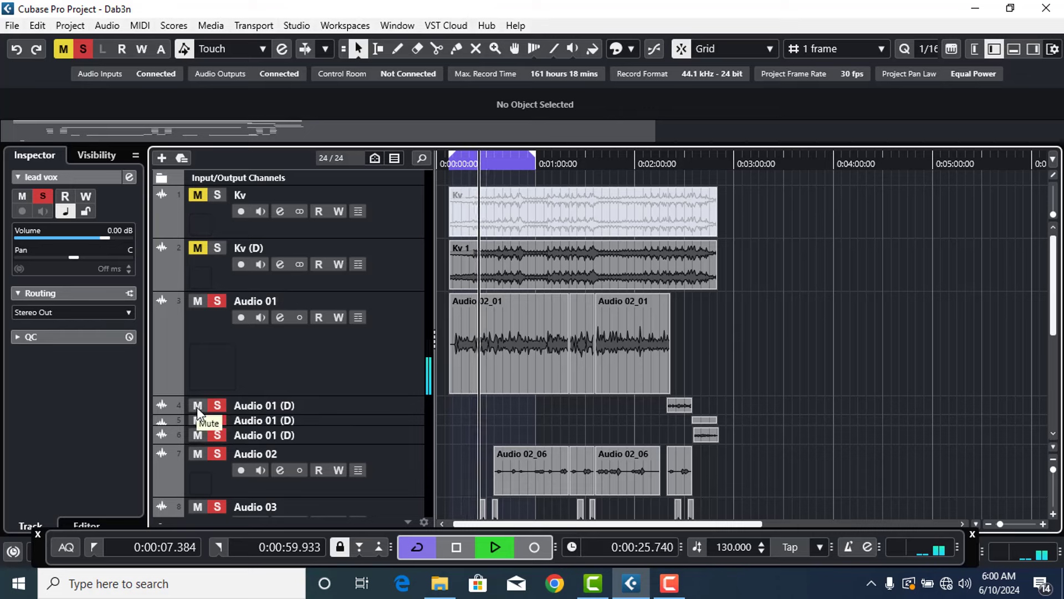
{"action": "key", "text": "space"}
{"action": "left_click", "coordinate": [198, 423]}
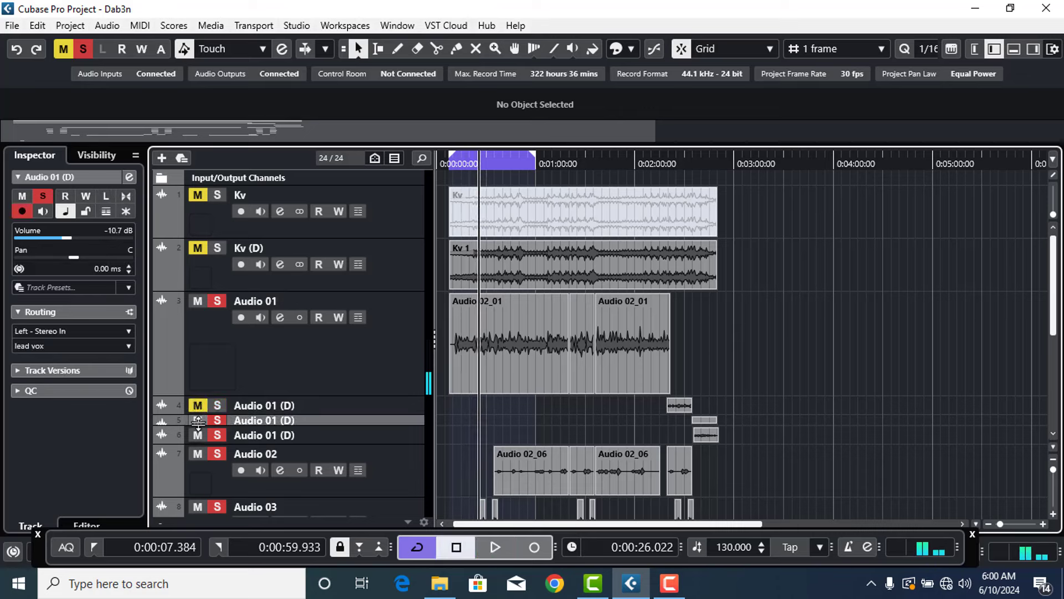
{"action": "left_click", "coordinate": [197, 435]}
{"action": "left_click", "coordinate": [197, 420]}
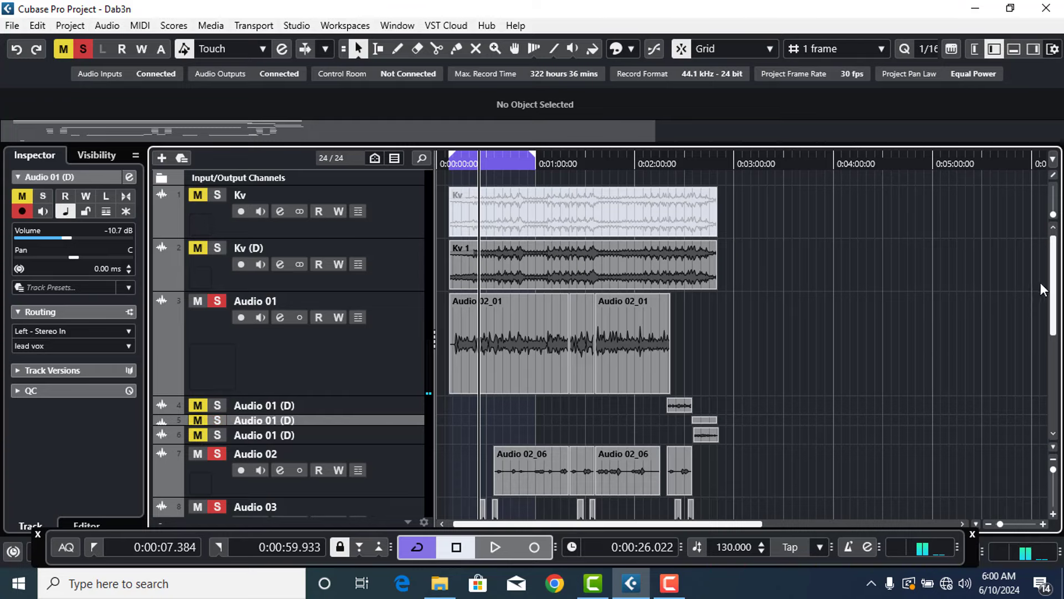
- Mute Audio 02, Audio 03, all the Audio 03 (D) duplicates and Audio 04, leaving Audio 01 soloed
{"action": "scroll", "coordinate": [530, 355], "scroll_direction": "down", "scroll_amount": 5}
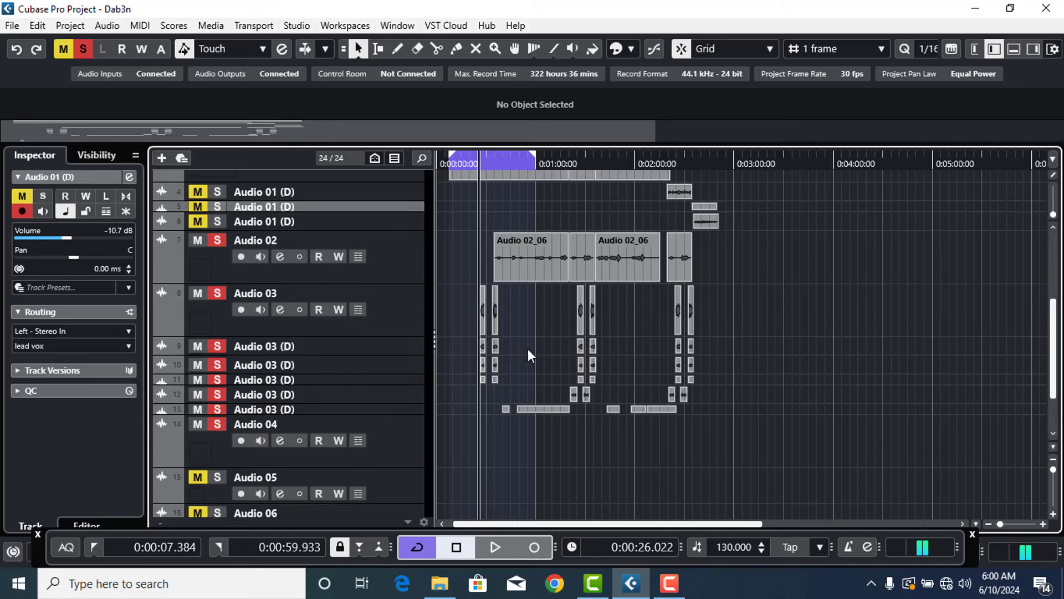
{"action": "left_click", "coordinate": [192, 423]}
{"action": "left_click", "coordinate": [198, 409]}
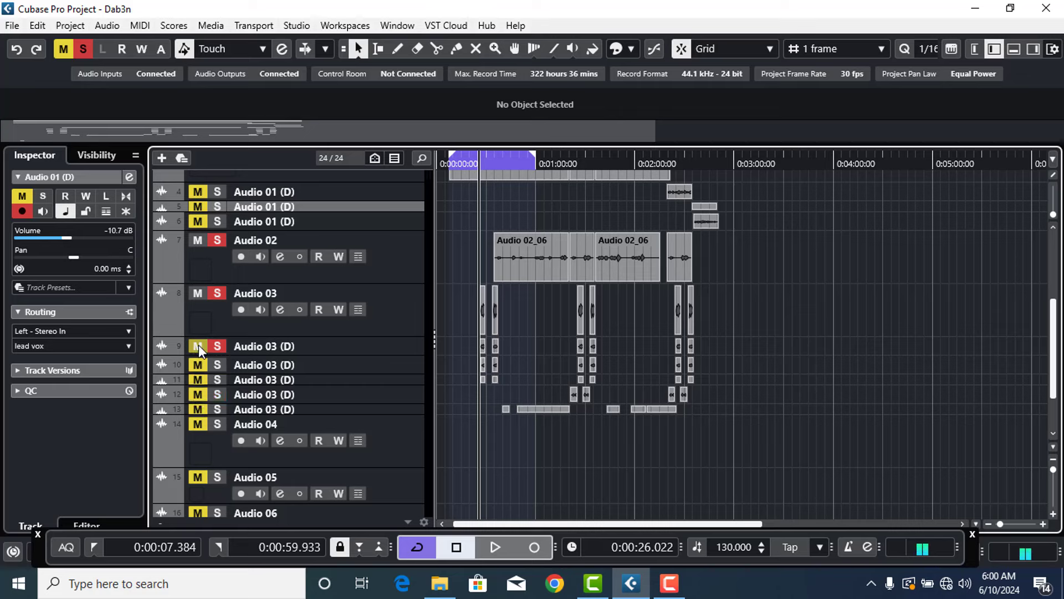
{"action": "left_click", "coordinate": [196, 294]}
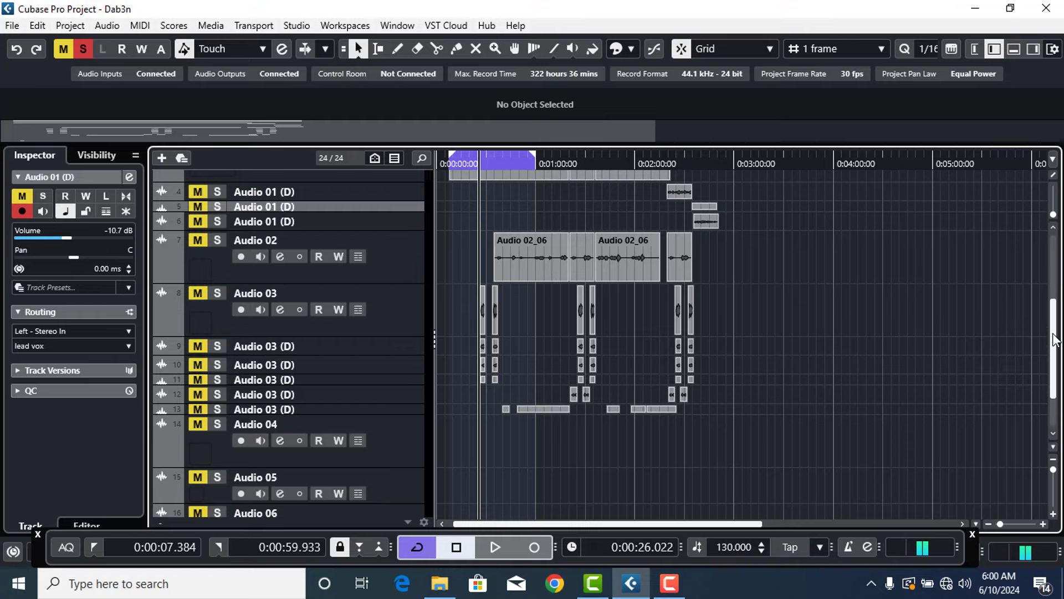
- Add one stereo effect track with ValhallaVintageVerb, routed to Stereo Out and created inside the folder
{"action": "left_click_drag", "start_coordinate": [1055, 350], "coordinate": [1055, 288]}
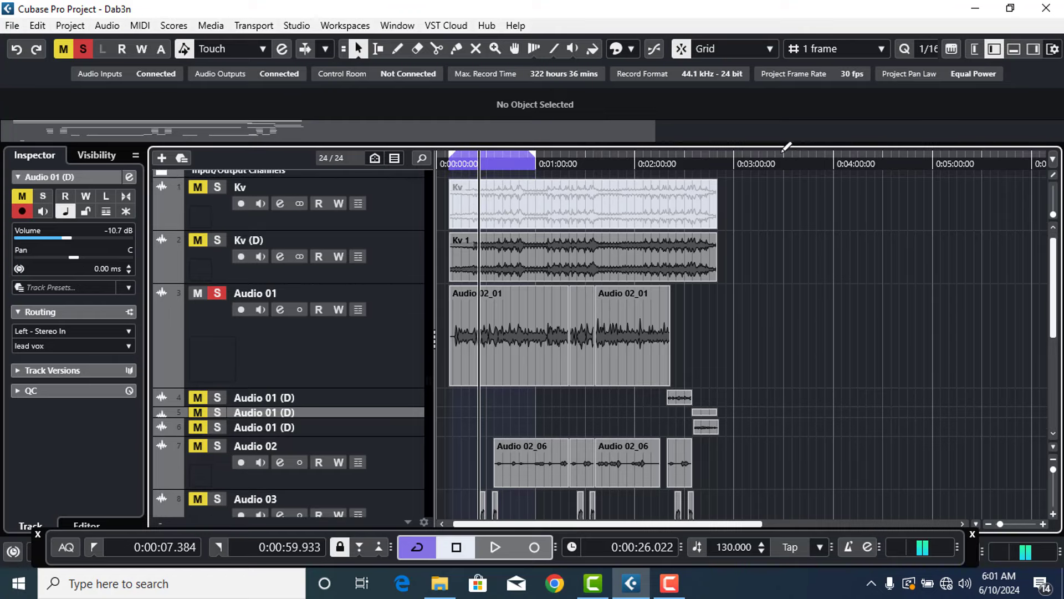
{"action": "left_click_drag", "start_coordinate": [659, 135], "coordinate": [338, 152]}
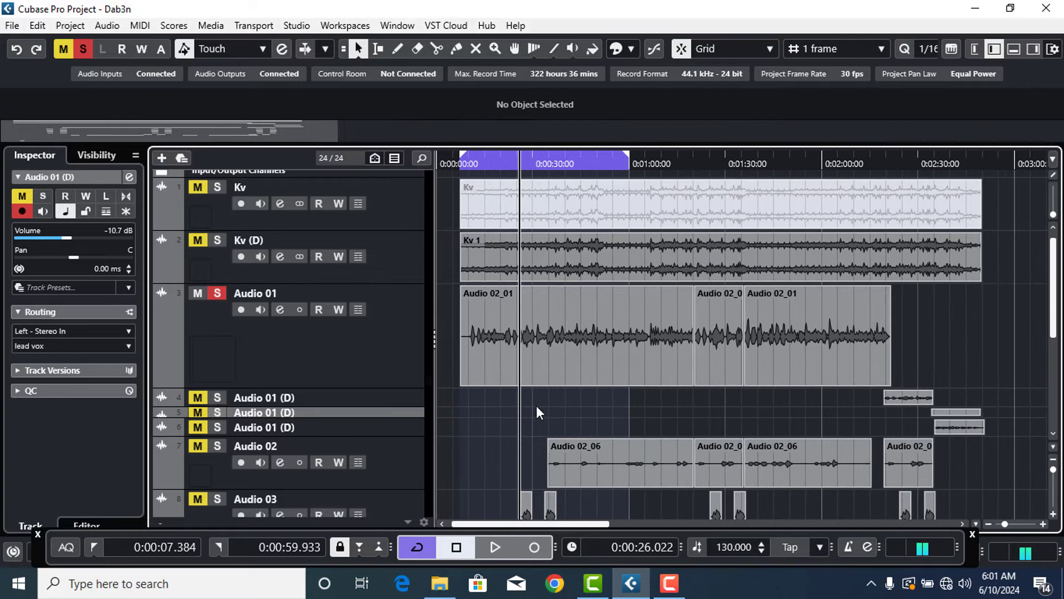
{"action": "scroll", "coordinate": [537, 407], "scroll_direction": "down", "scroll_amount": 5}
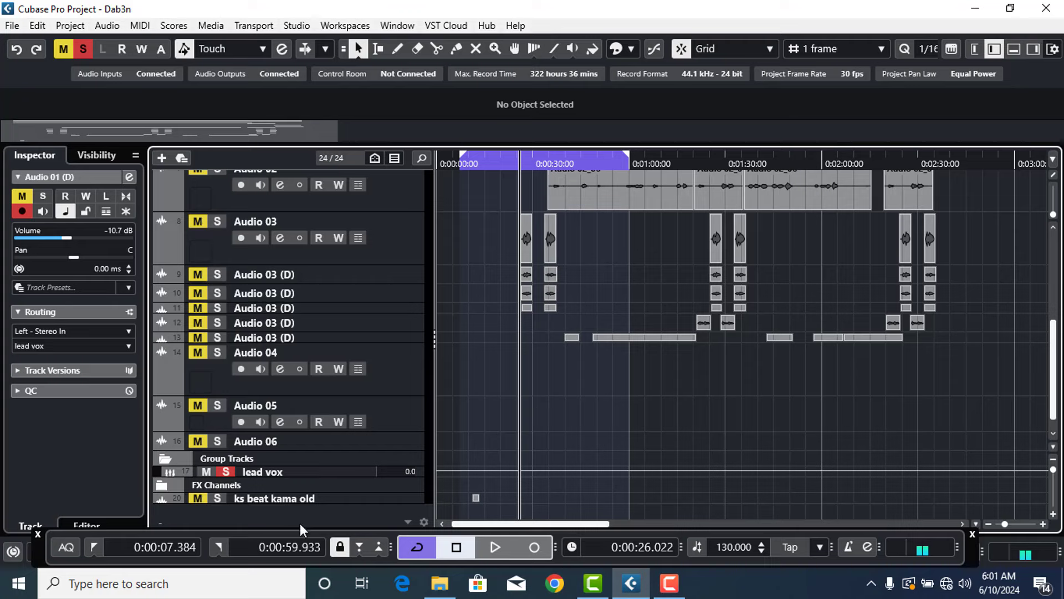
{"action": "right_click", "coordinate": [283, 511]}
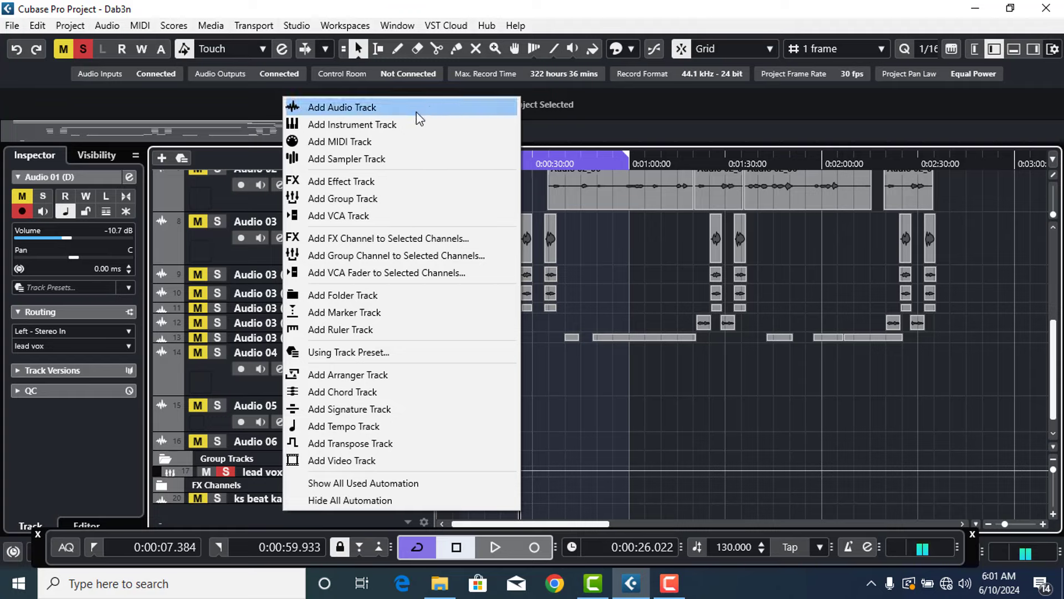
{"action": "left_click", "coordinate": [357, 178]}
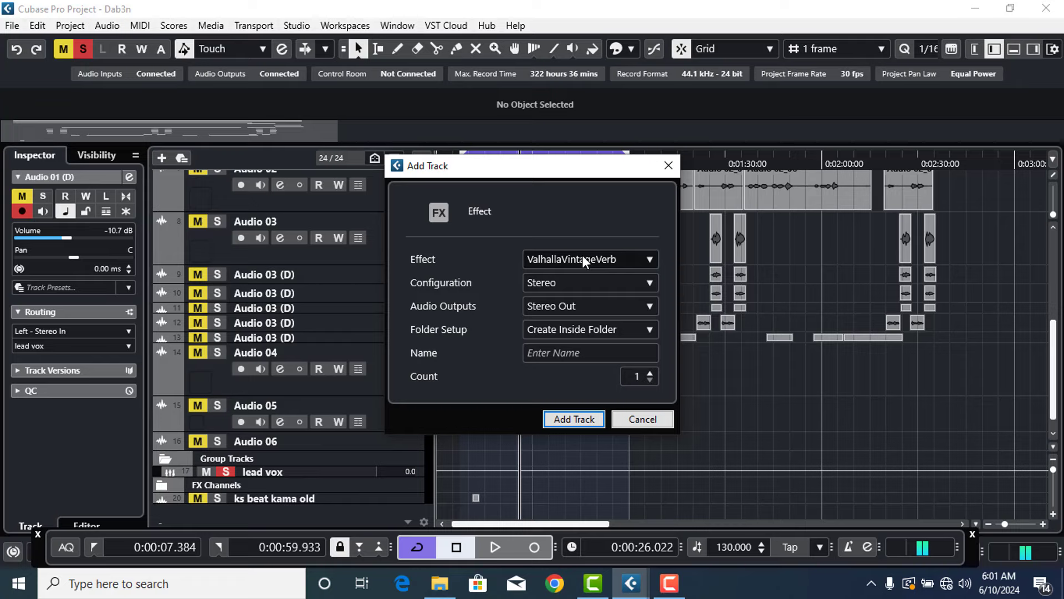
{"action": "left_click", "coordinate": [577, 418]}
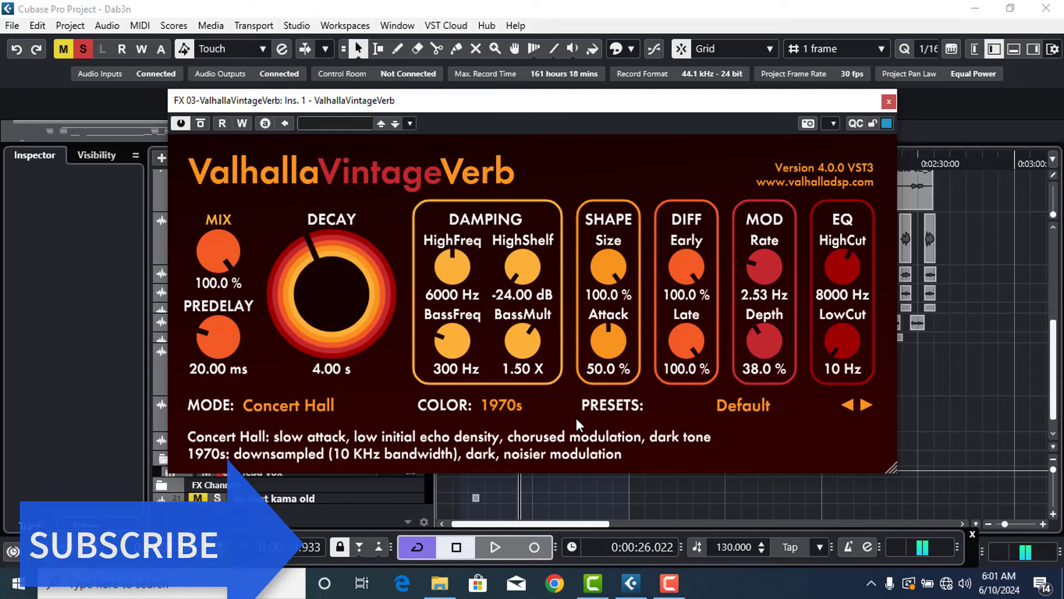
- Play the lead vocal from the cycle start and move the left locator to 0:00:19.433
{"action": "key", "text": "KP_1"}
{"action": "key", "text": "space"}
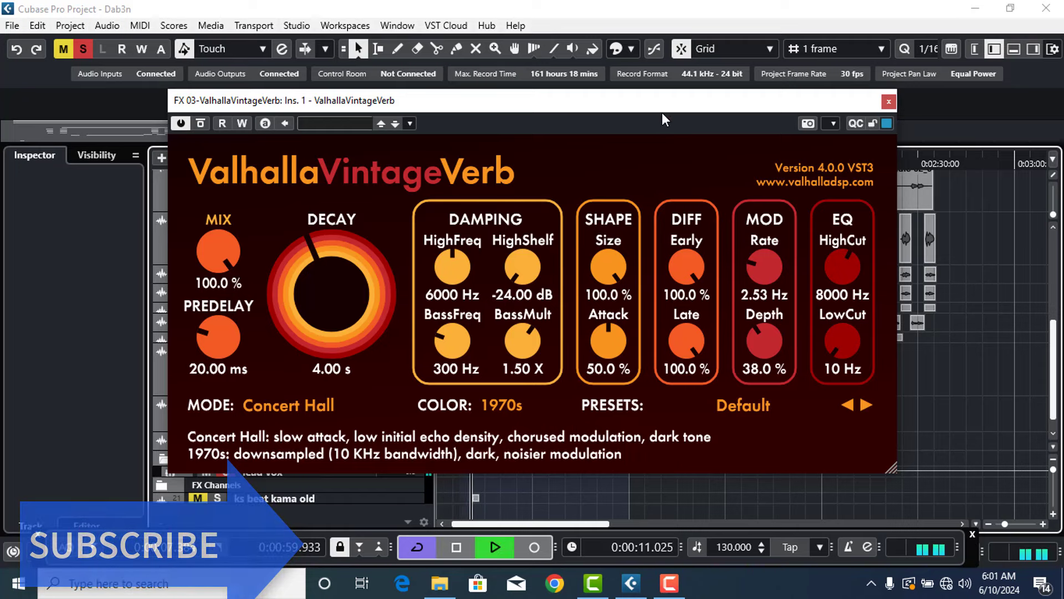
{"action": "left_click_drag", "start_coordinate": [663, 104], "coordinate": [610, 272]}
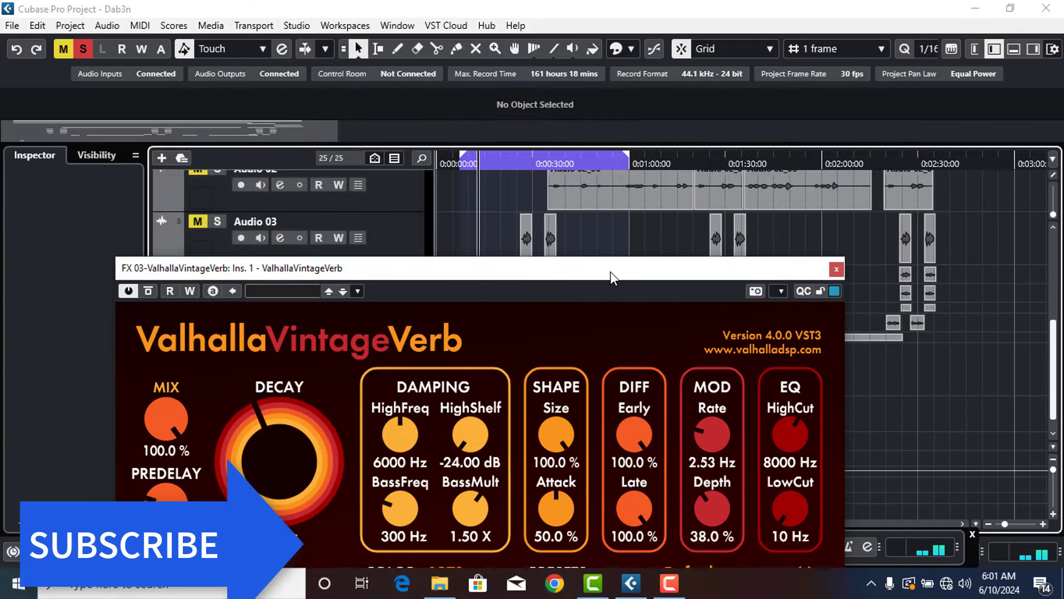
{"action": "left_click", "coordinate": [1054, 255]}
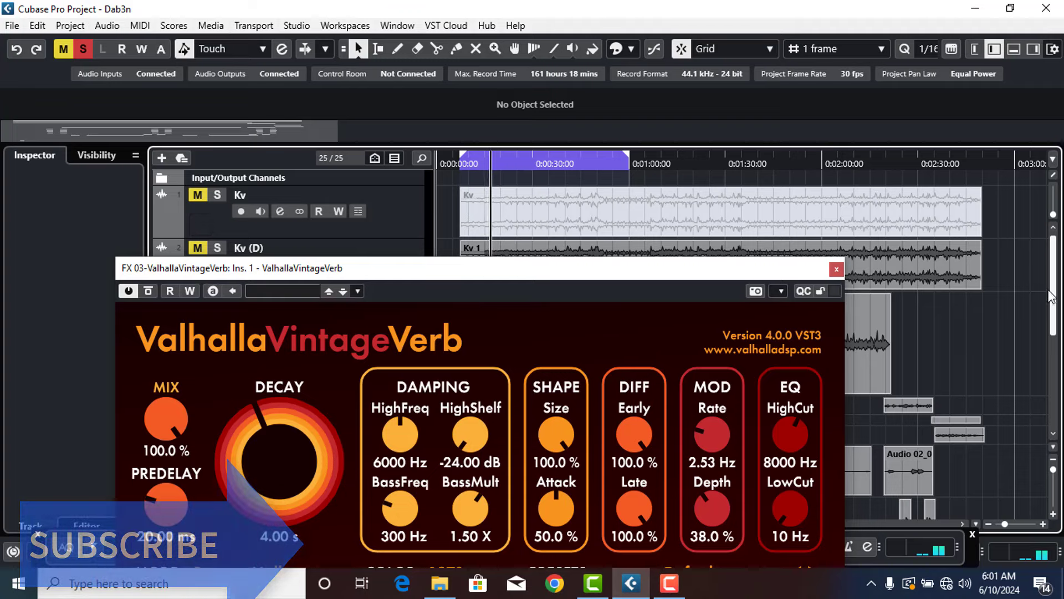
{"action": "left_click_drag", "start_coordinate": [1054, 298], "coordinate": [1053, 329]}
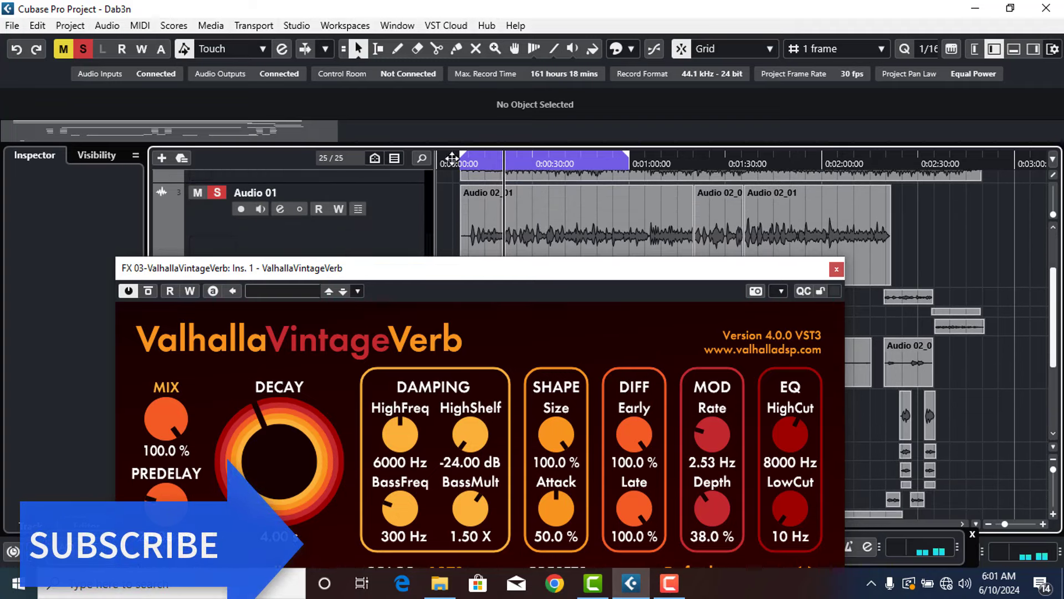
{"action": "left_click_drag", "start_coordinate": [464, 160], "coordinate": [501, 183]}
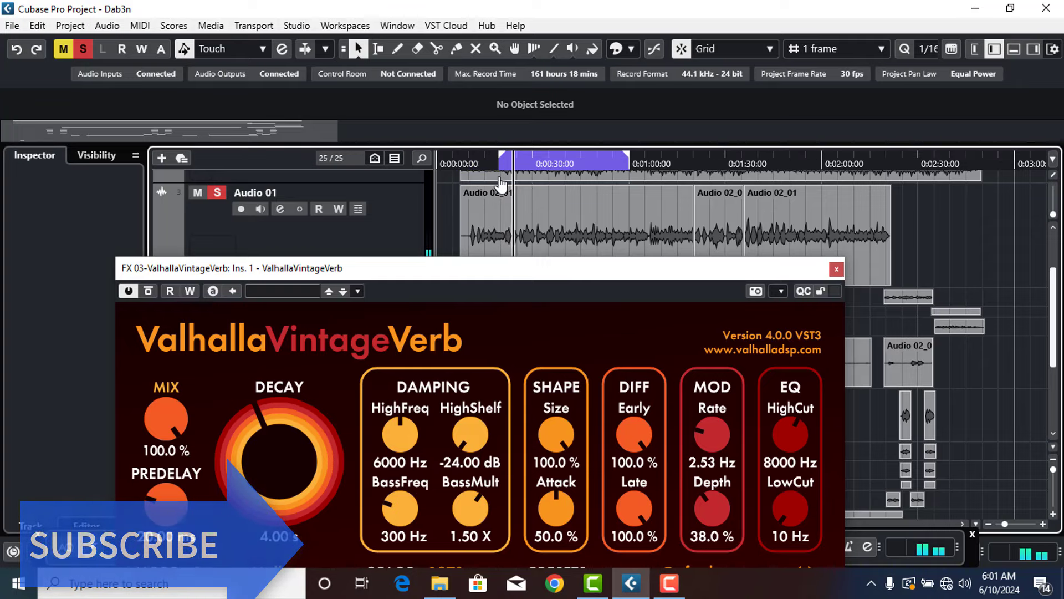
- Set the FX 03 ValhallaVintageVerb decay to 2.21 s and its reverb mode to Plate
{"action": "left_click_drag", "start_coordinate": [490, 273], "coordinate": [526, 177]}
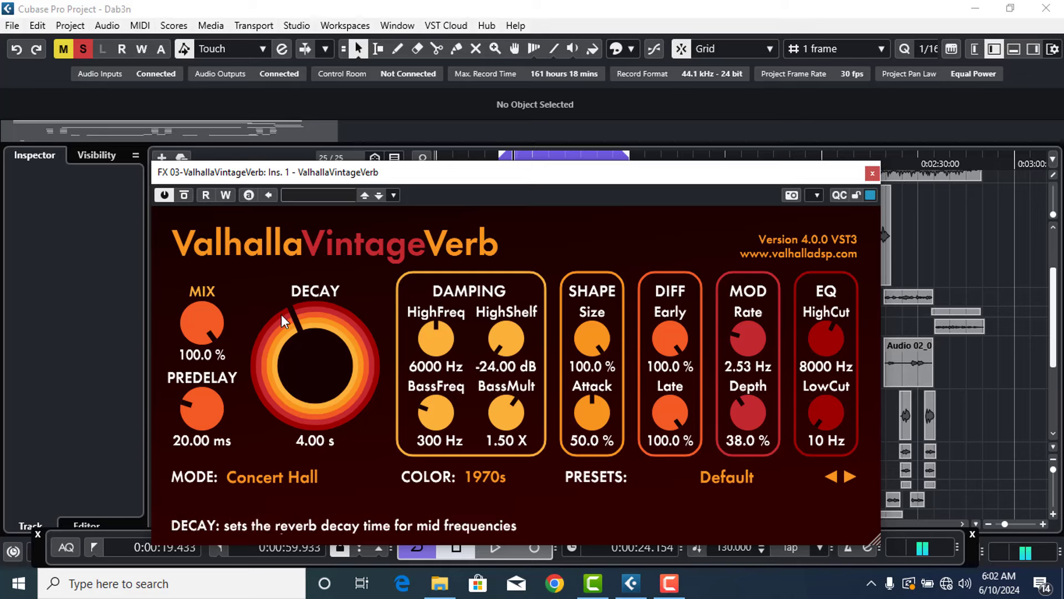
{"action": "left_click_drag", "start_coordinate": [281, 314], "coordinate": [274, 328]}
{"action": "left_click", "coordinate": [275, 479]}
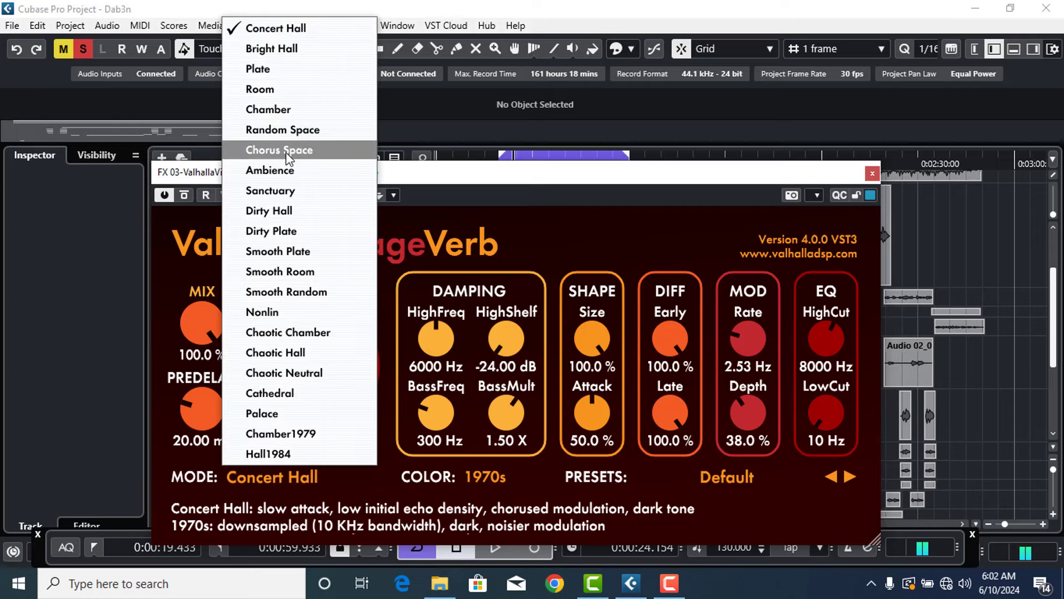
{"action": "left_click", "coordinate": [298, 70]}
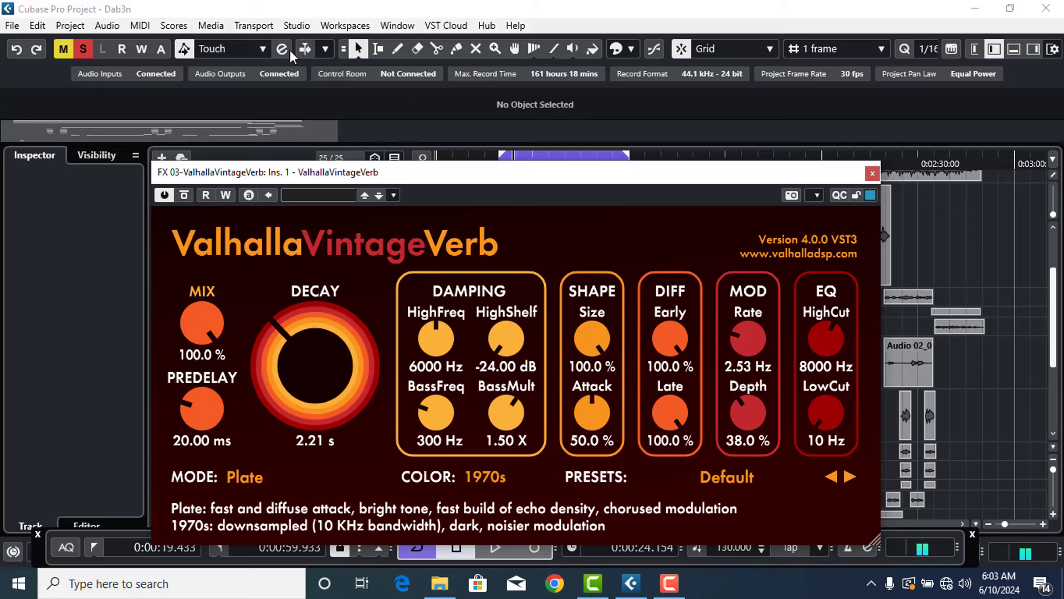
- Set the FX 03 reverb's predelay to 21.52 ms, its mode to Concert Hall and its decay to 3.00 s
{"action": "left_click", "coordinate": [248, 477]}
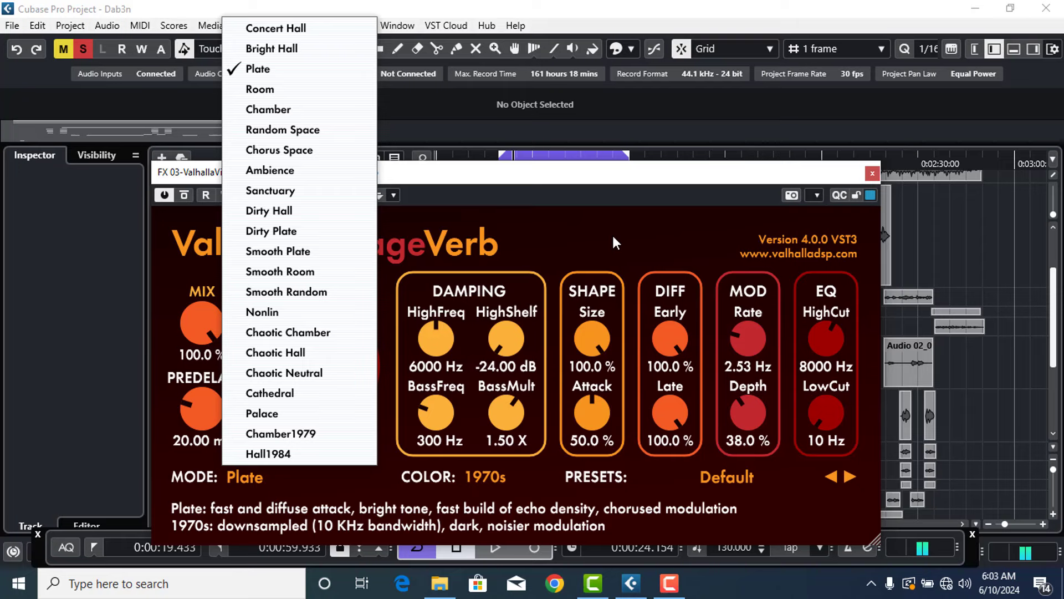
{"action": "left_click", "coordinate": [580, 236]}
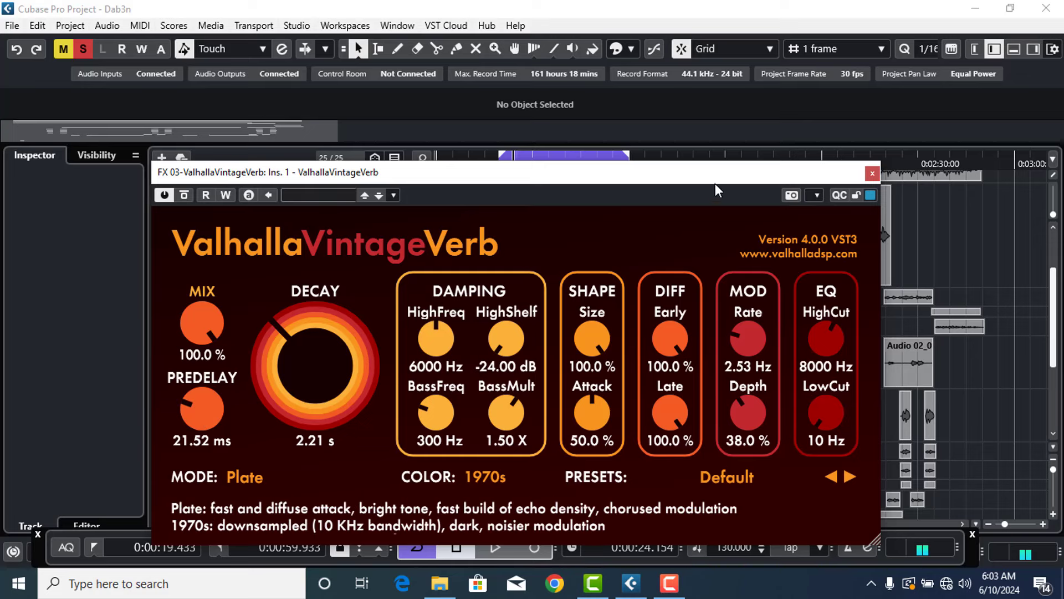
{"action": "left_click_drag", "start_coordinate": [742, 176], "coordinate": [711, 162]}
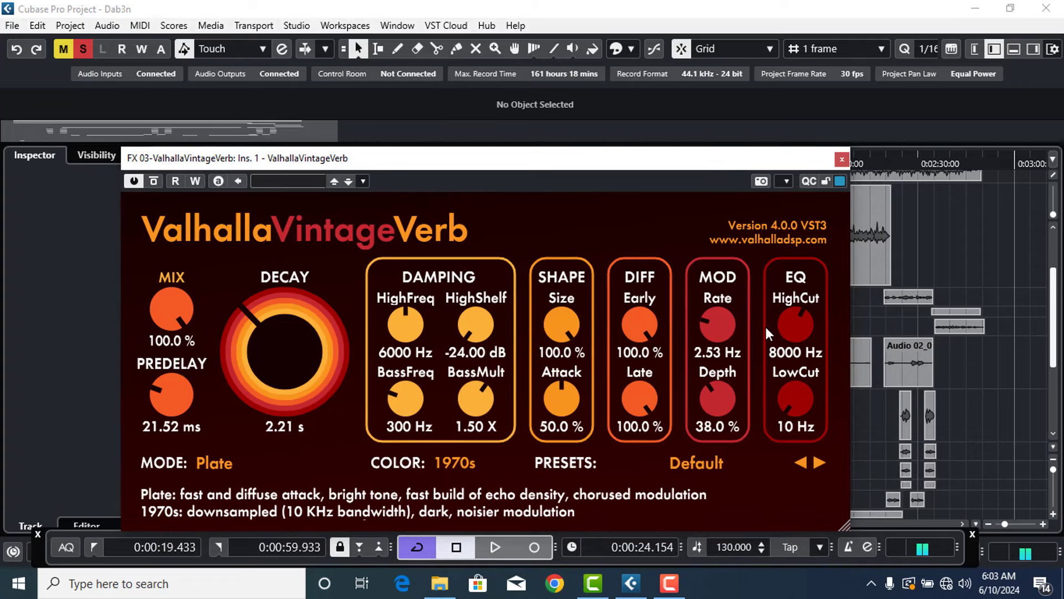
{"action": "left_click", "coordinate": [211, 464]}
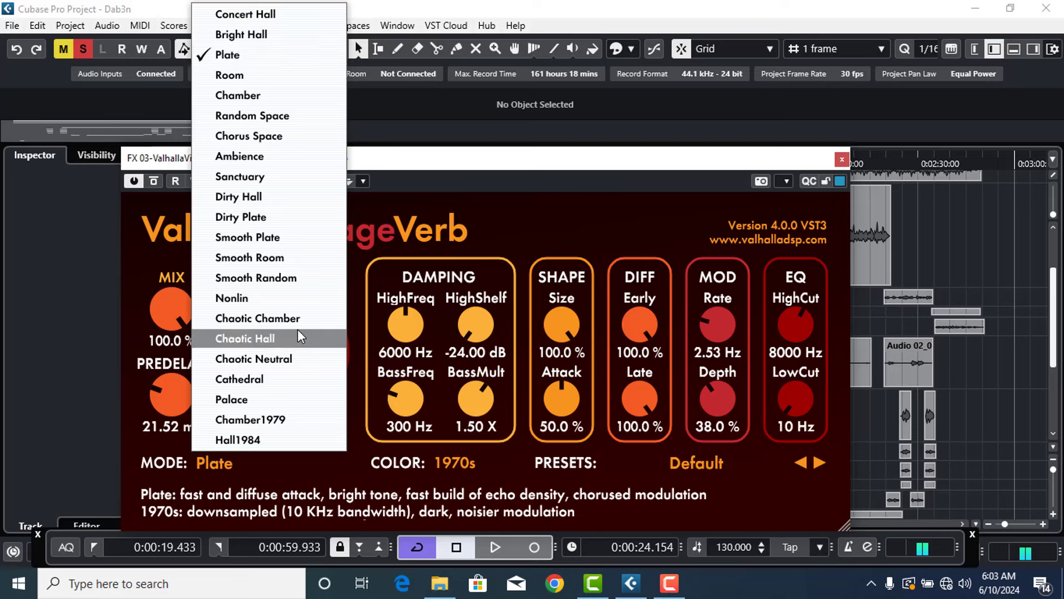
{"action": "left_click", "coordinate": [330, 21]}
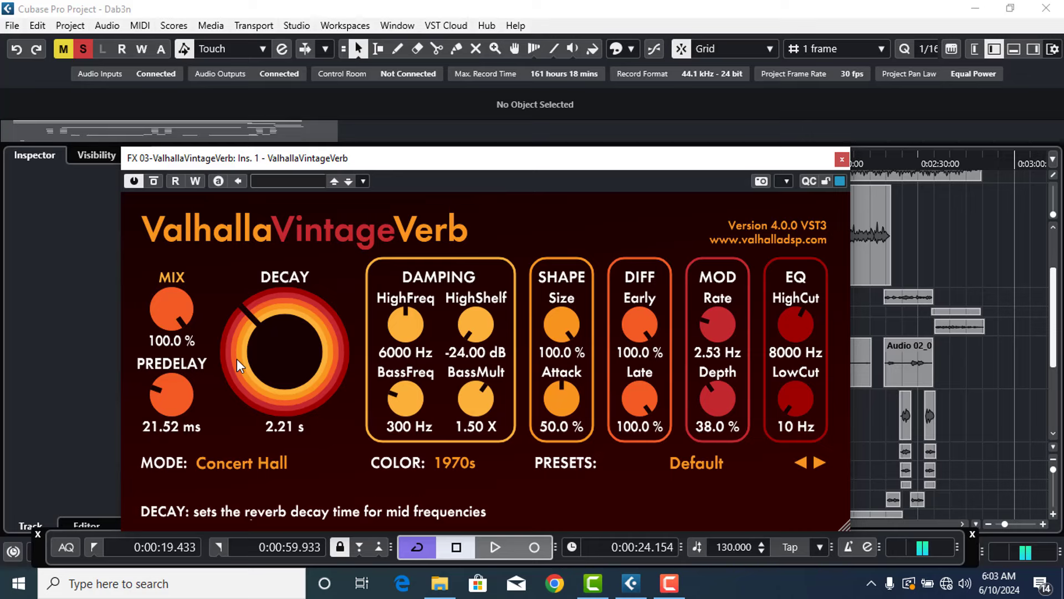
{"action": "left_click_drag", "start_coordinate": [237, 358], "coordinate": [238, 352]}
{"action": "mouse_move", "coordinate": [237, 351]}
{"action": "left_mouse_down"}
{"action": "mouse_move", "coordinate": [232, 304]}
{"action": "mouse_move", "coordinate": [250, 352]}
{"action": "left_mouse_up"}
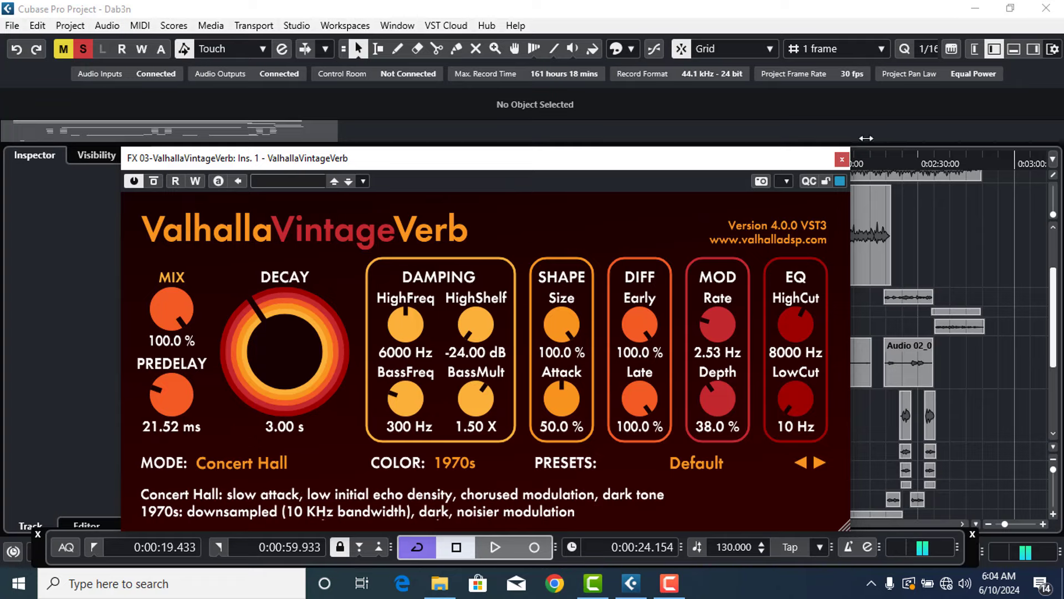
{"action": "left_click", "coordinate": [843, 161]}
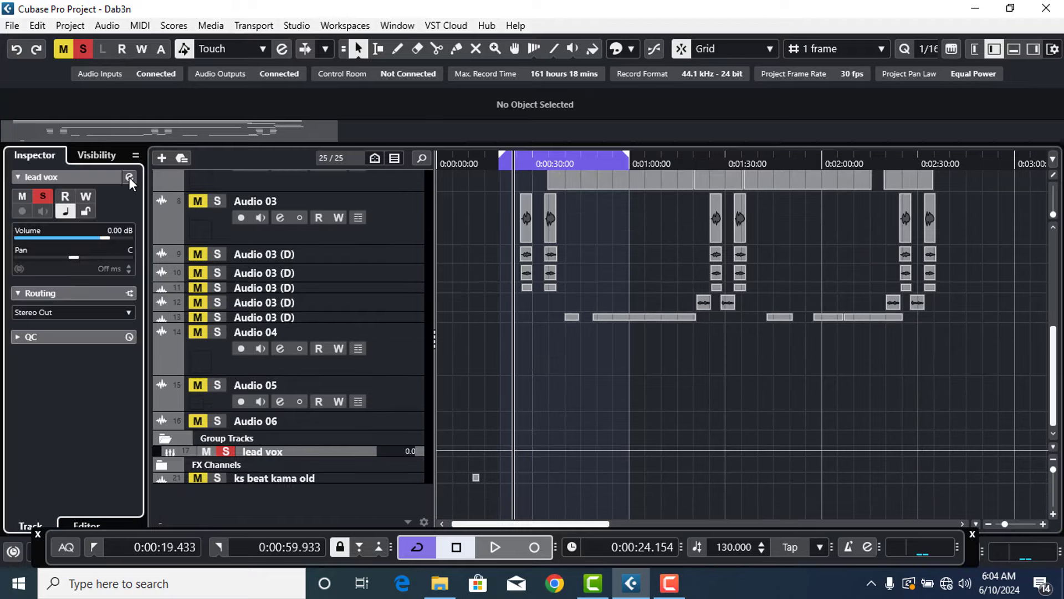
- Add a send from the lead vox group channel to FX 03-ValhallaVintageVerb and activate it
{"action": "left_click", "coordinate": [129, 177]}
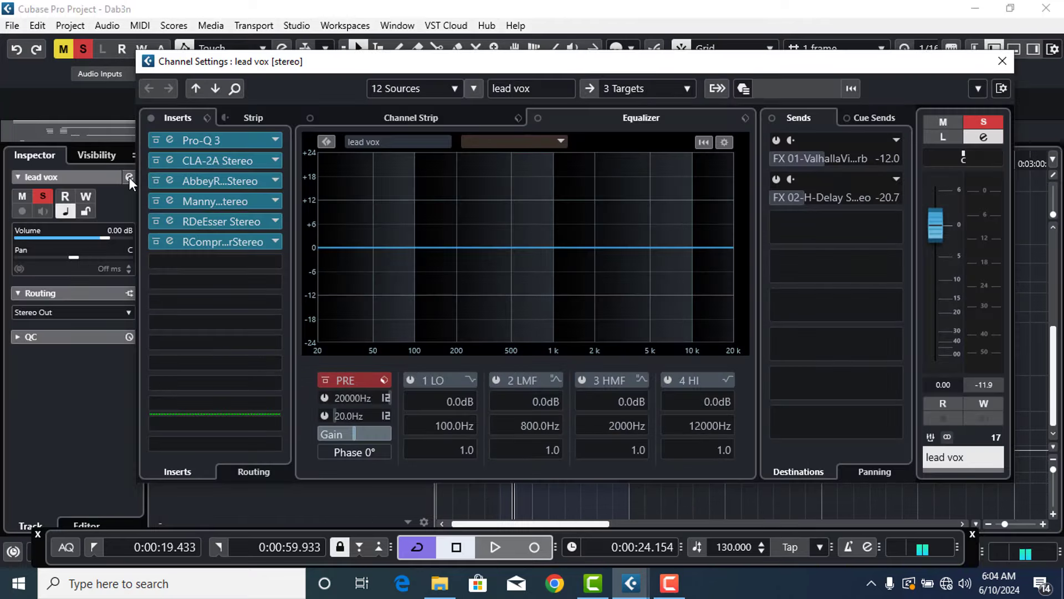
{"action": "left_click", "coordinate": [814, 224]}
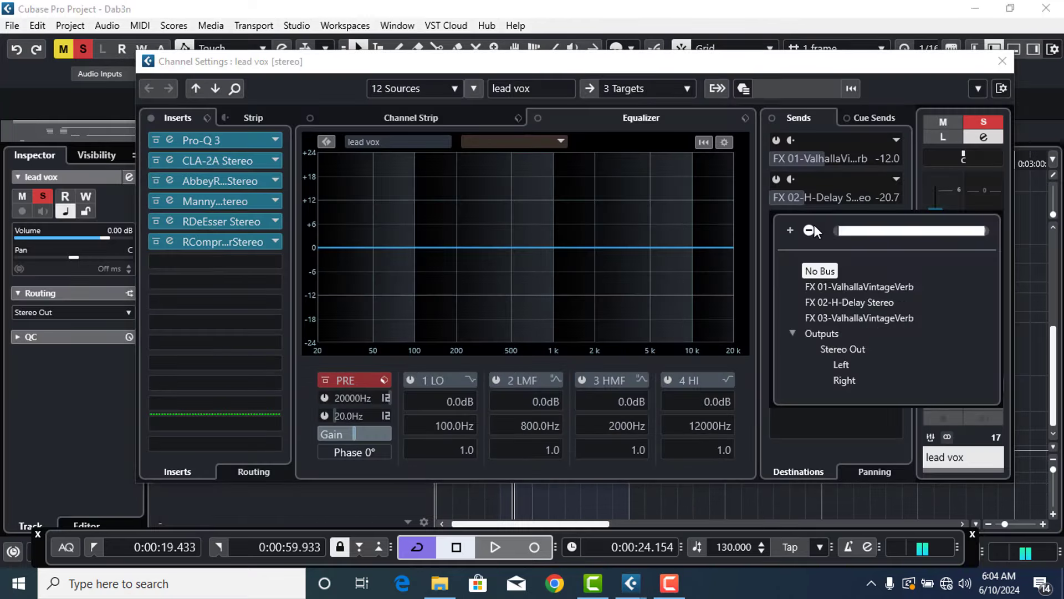
{"action": "left_click", "coordinate": [829, 315]}
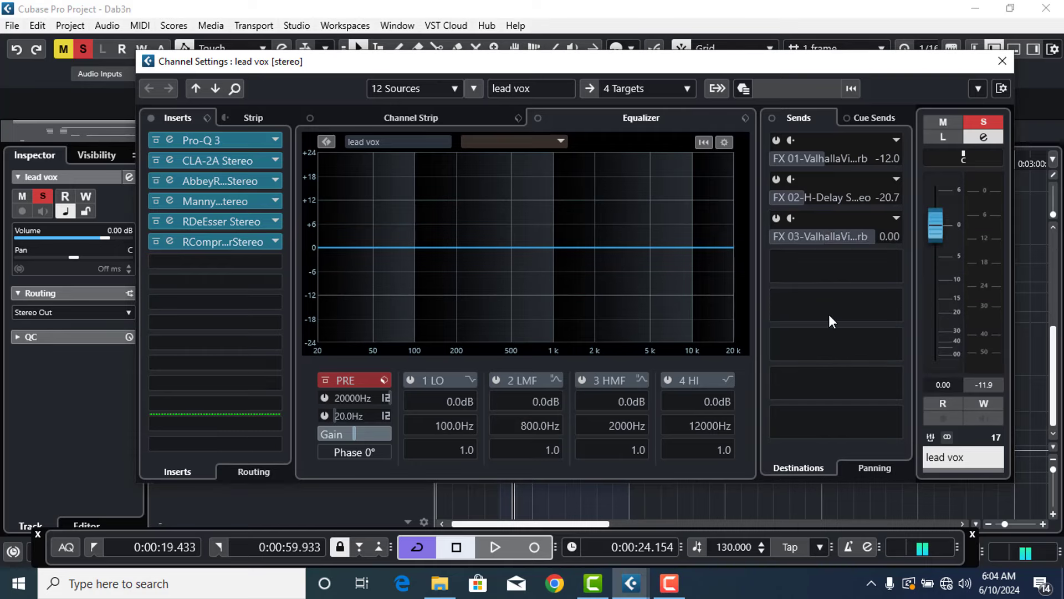
{"action": "left_click", "coordinate": [776, 218]}
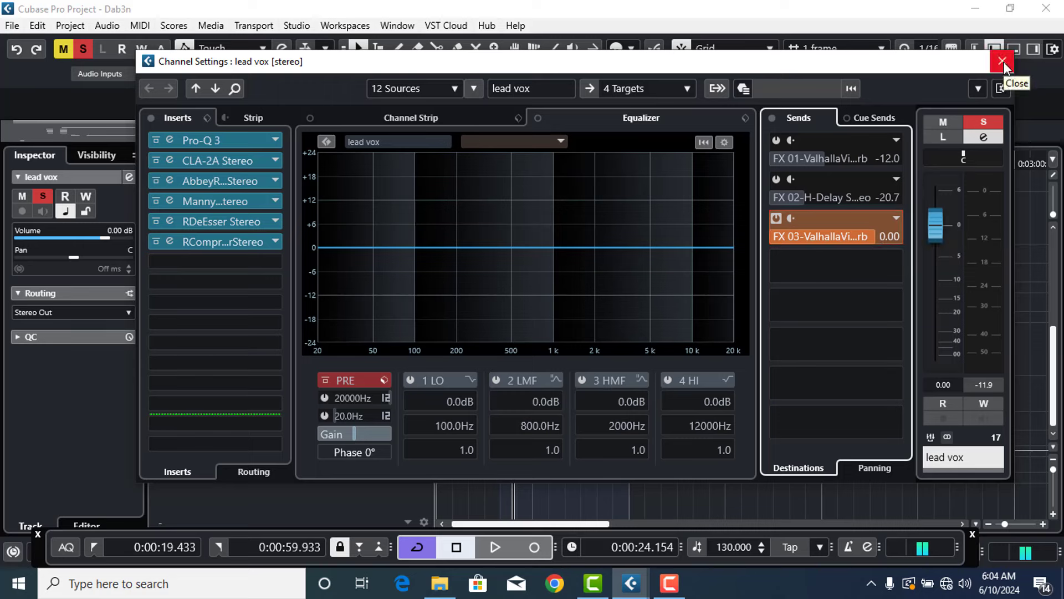
- Check the ValhallaVintageVerb settings through the lead vox channel's third send, and close the channel settings
{"action": "right_click", "coordinate": [844, 222]}
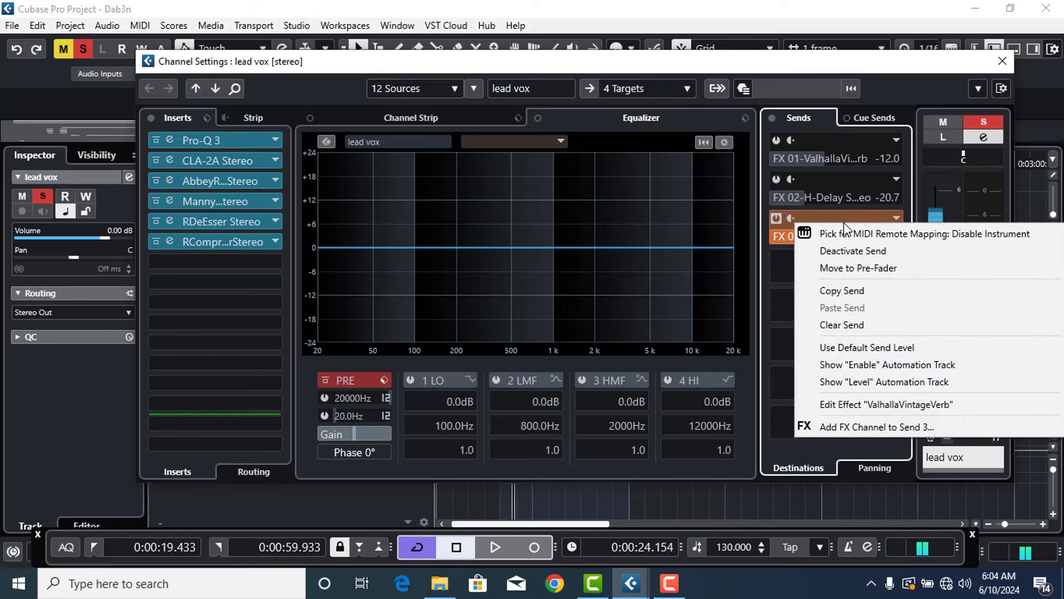
{"action": "left_click", "coordinate": [864, 404]}
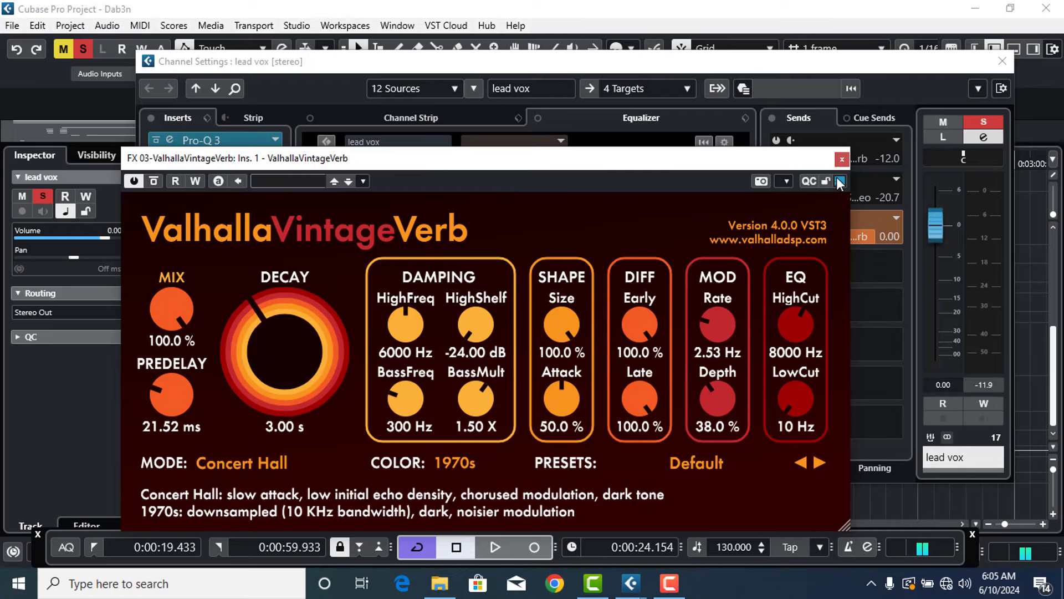
{"action": "left_click", "coordinate": [840, 159]}
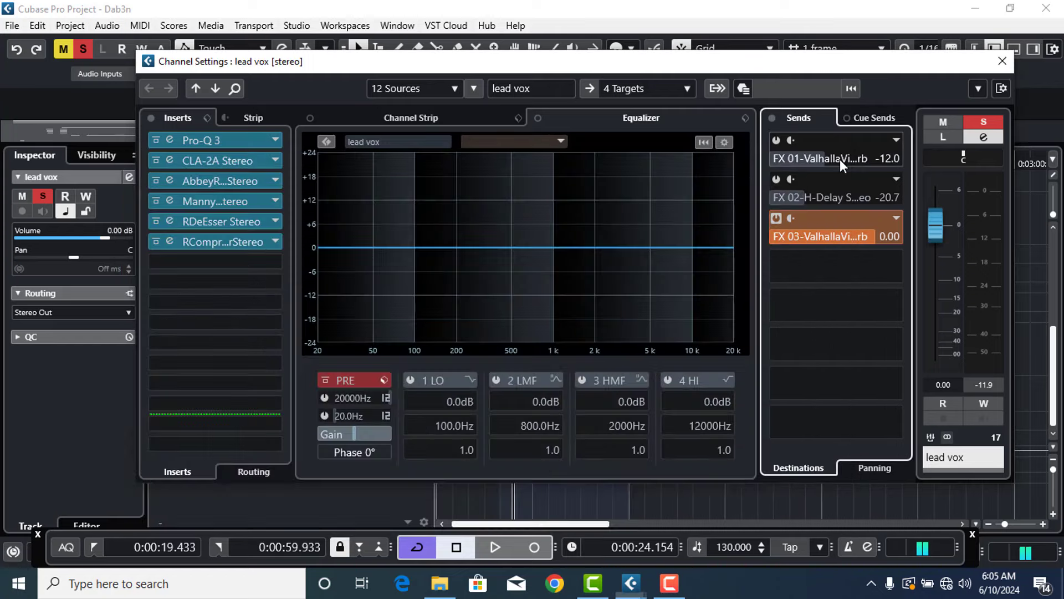
{"action": "left_click", "coordinate": [1004, 61]}
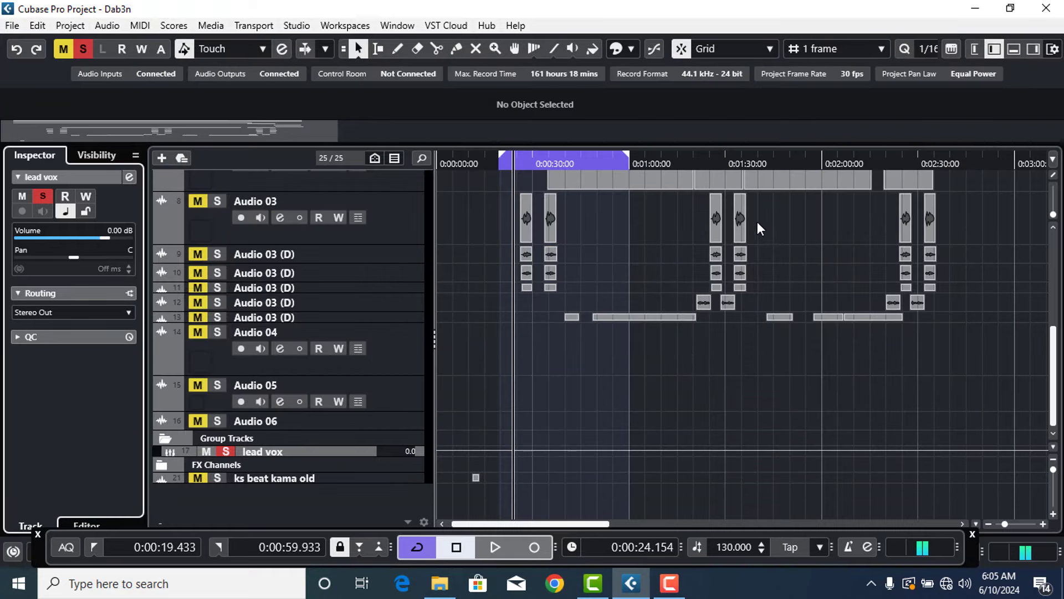
- Expand the FX Channels folder and open the FX 03-ValhallaVintageVerb channel settings with the equalizer shown
{"action": "left_click", "coordinate": [164, 466]}
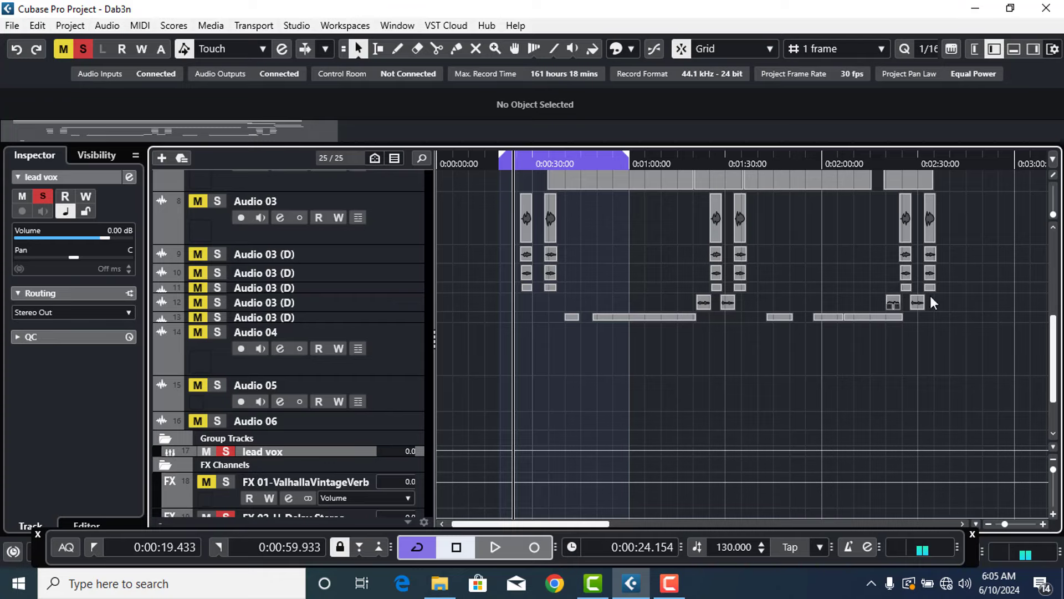
{"action": "scroll", "coordinate": [1048, 337], "scroll_direction": "down", "scroll_amount": 3}
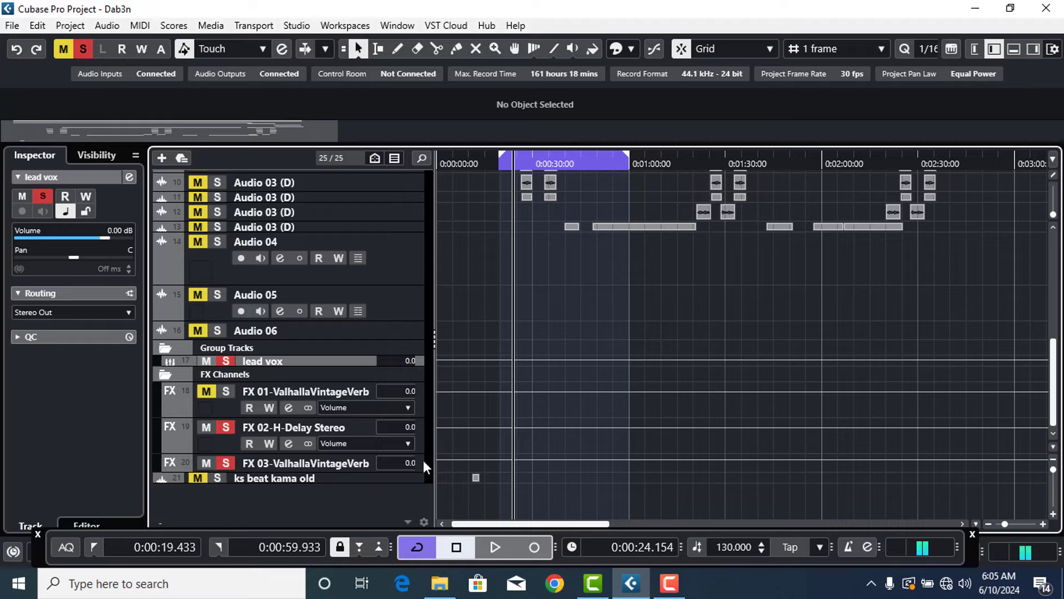
{"action": "left_click", "coordinate": [424, 460]}
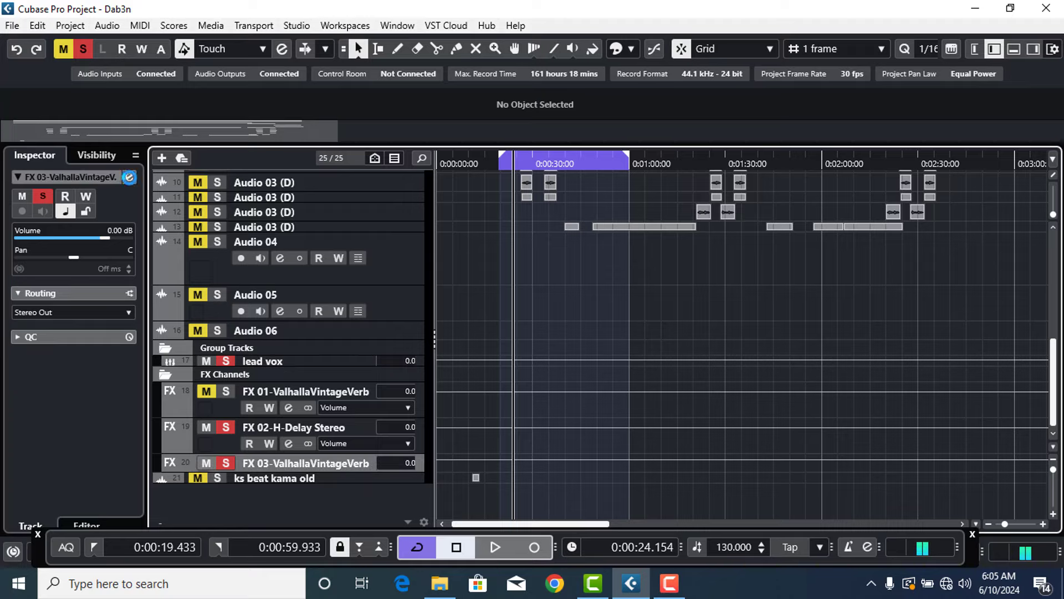
{"action": "left_click", "coordinate": [129, 178]}
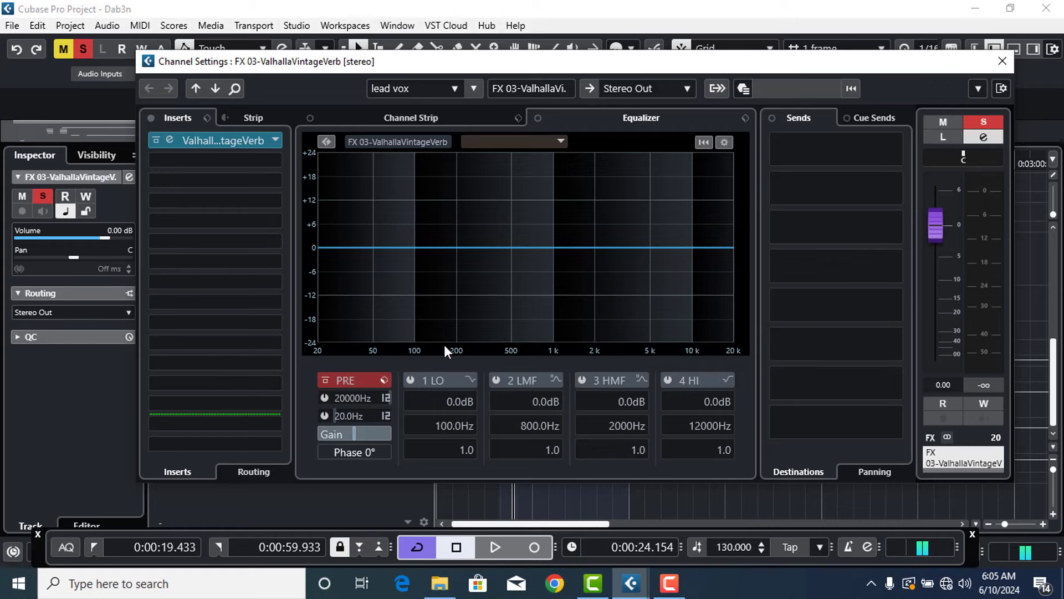
{"action": "left_click", "coordinate": [454, 118]}
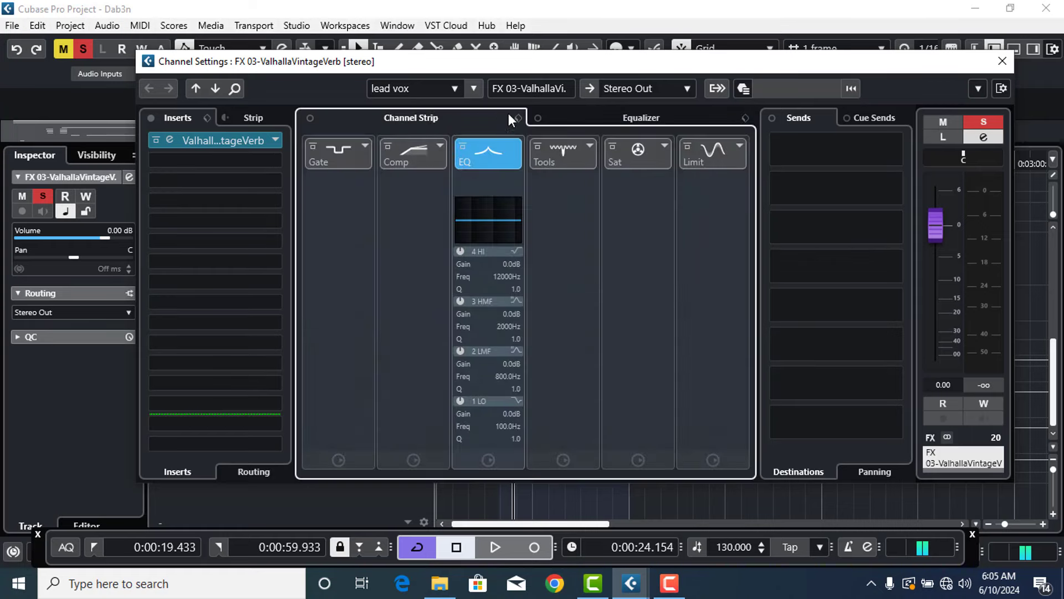
{"action": "left_click", "coordinate": [624, 110]}
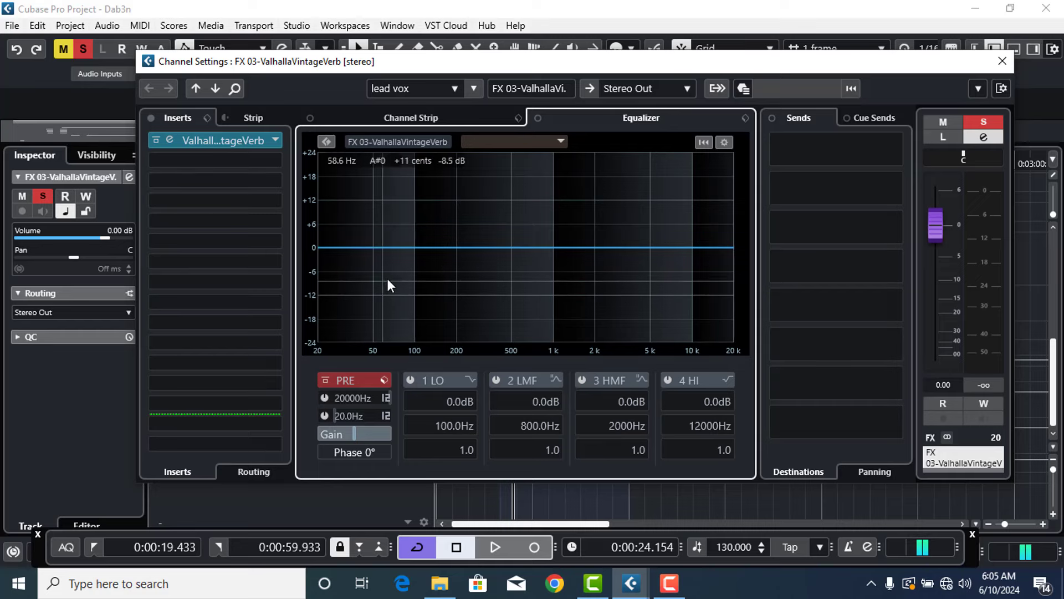
- Insert the Pro-Q 3 equalizer after ValhallaVintageVerb in the second insert slot of the FX 03 channel
{"action": "left_click", "coordinate": [181, 161]}
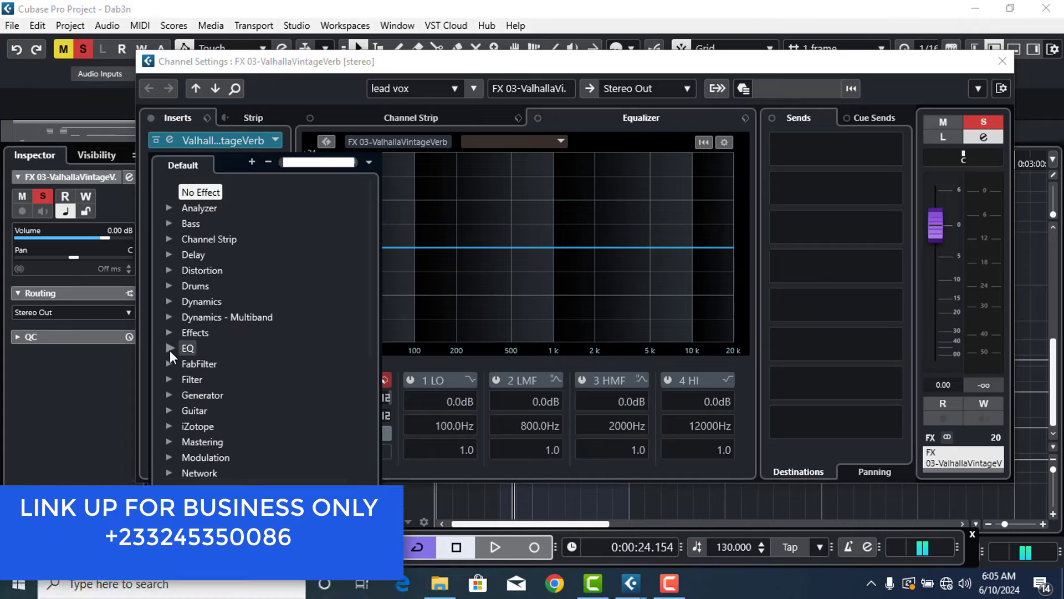
{"action": "left_click", "coordinate": [169, 349]}
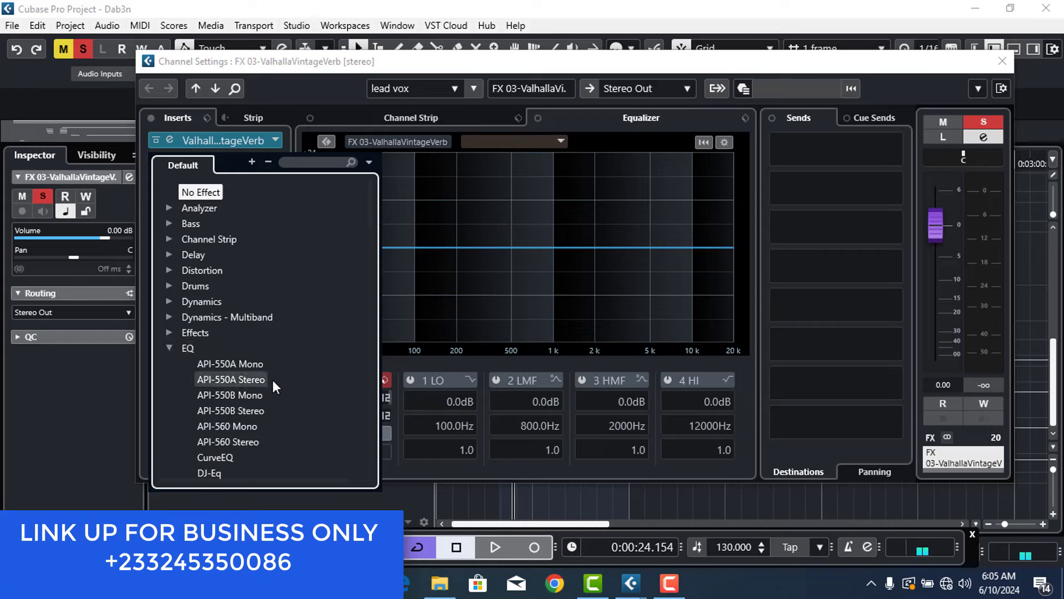
{"action": "scroll", "coordinate": [278, 379], "scroll_direction": "down", "scroll_amount": 8}
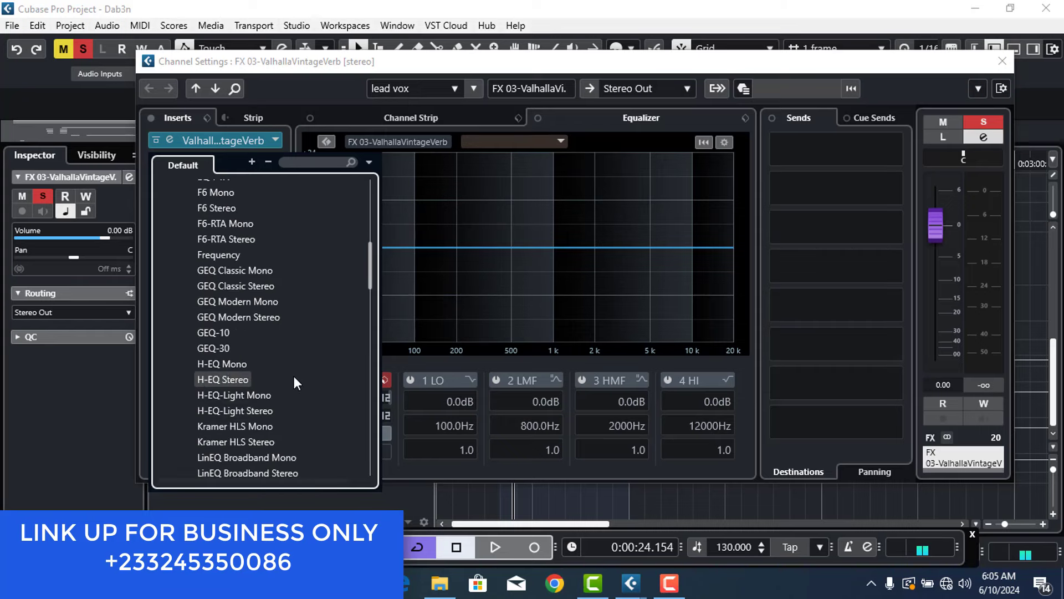
{"action": "scroll", "coordinate": [295, 378], "scroll_direction": "down", "scroll_amount": 3}
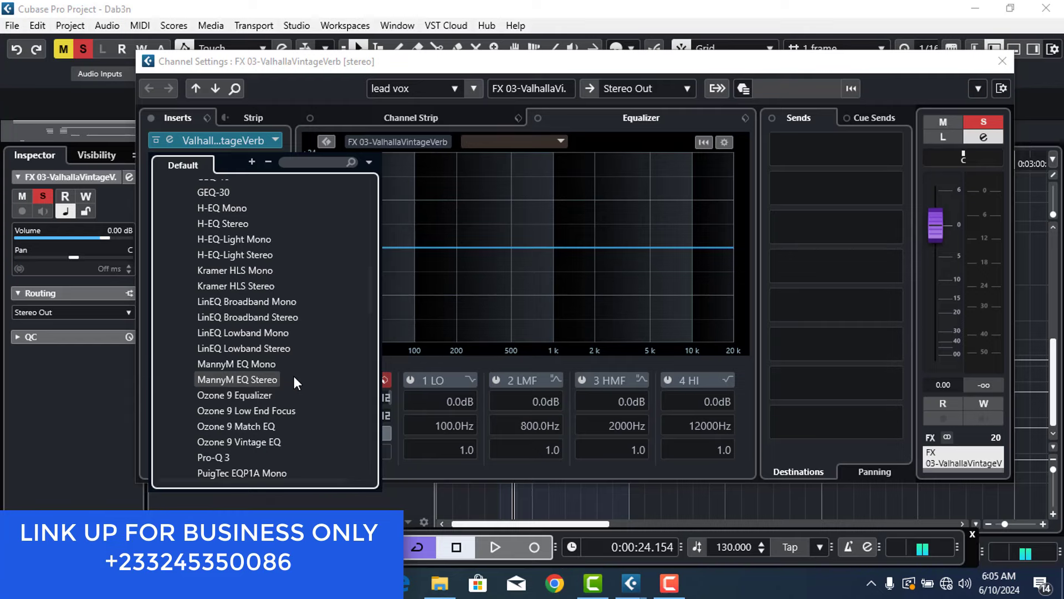
{"action": "left_click", "coordinate": [213, 457]}
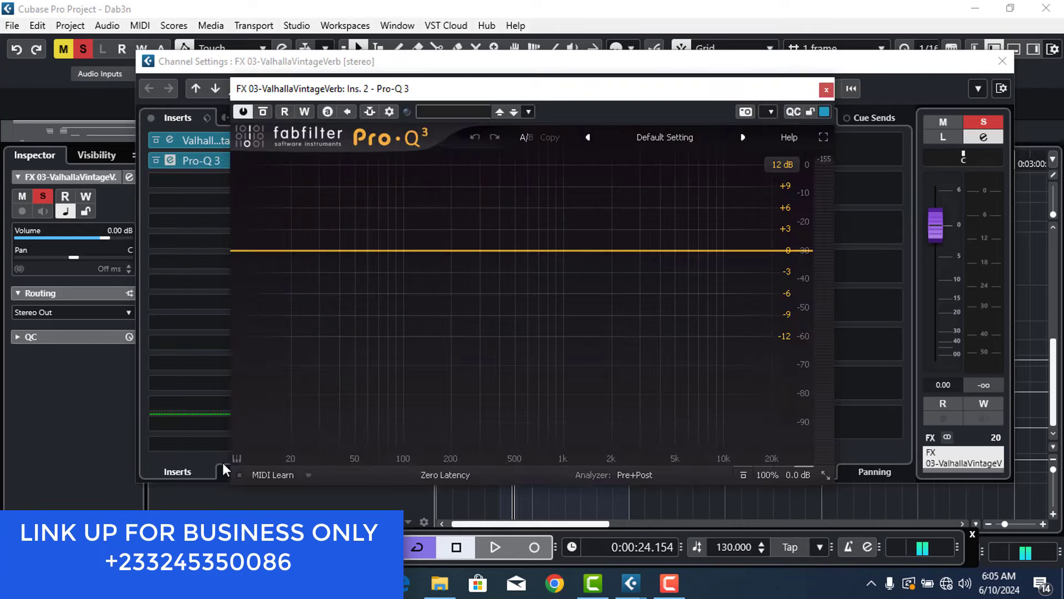
- While playing the vocal, shape the reverb in Pro-Q 3 with a low cut at about 299 Hz and a high cut at about 1 kHz
{"action": "left_click", "coordinate": [248, 250]}
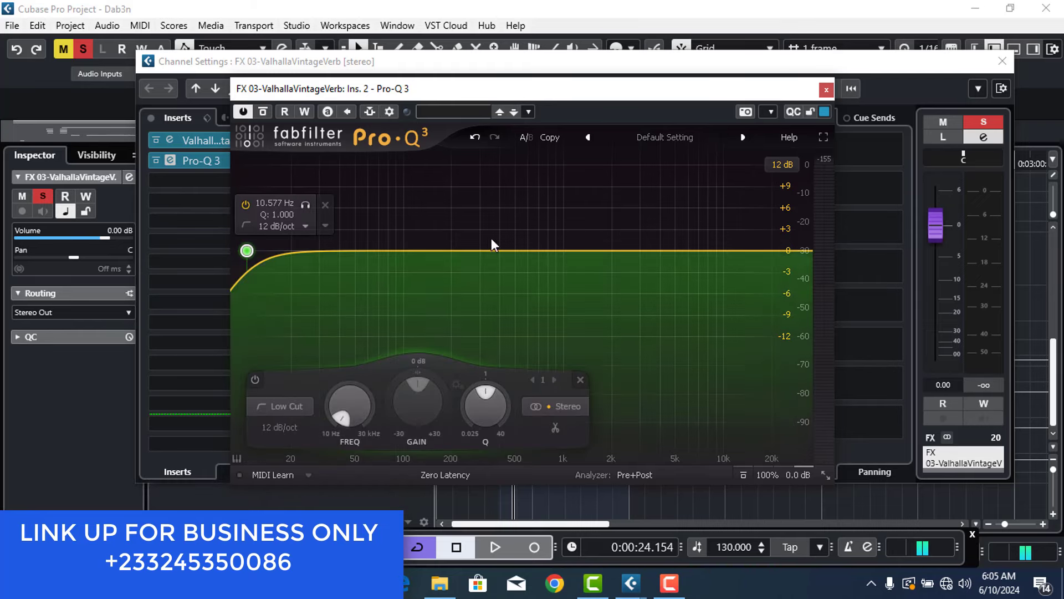
{"action": "left_click", "coordinate": [802, 251]}
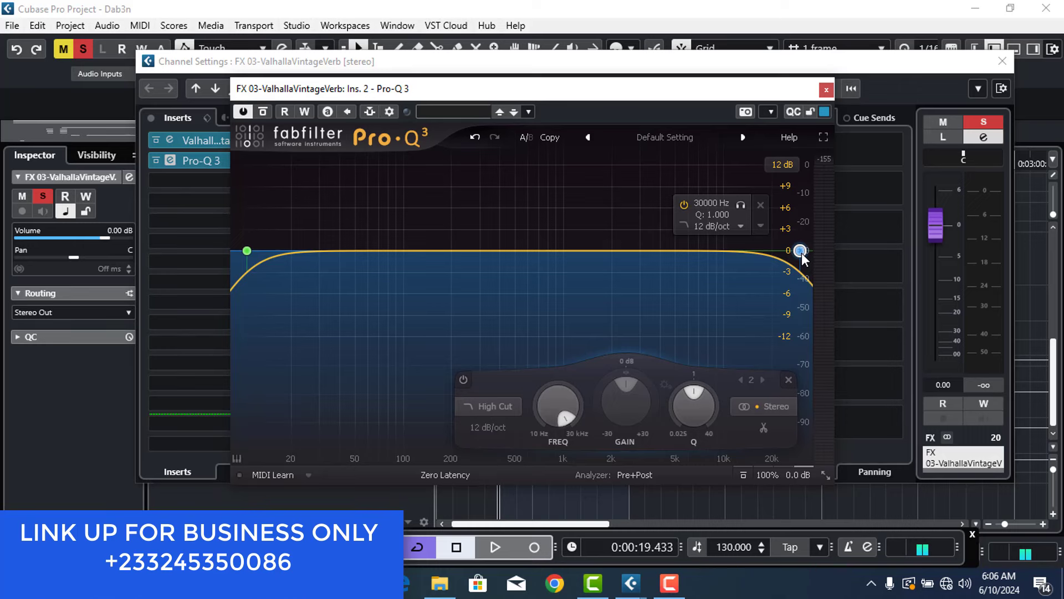
{"action": "key", "text": "space"}
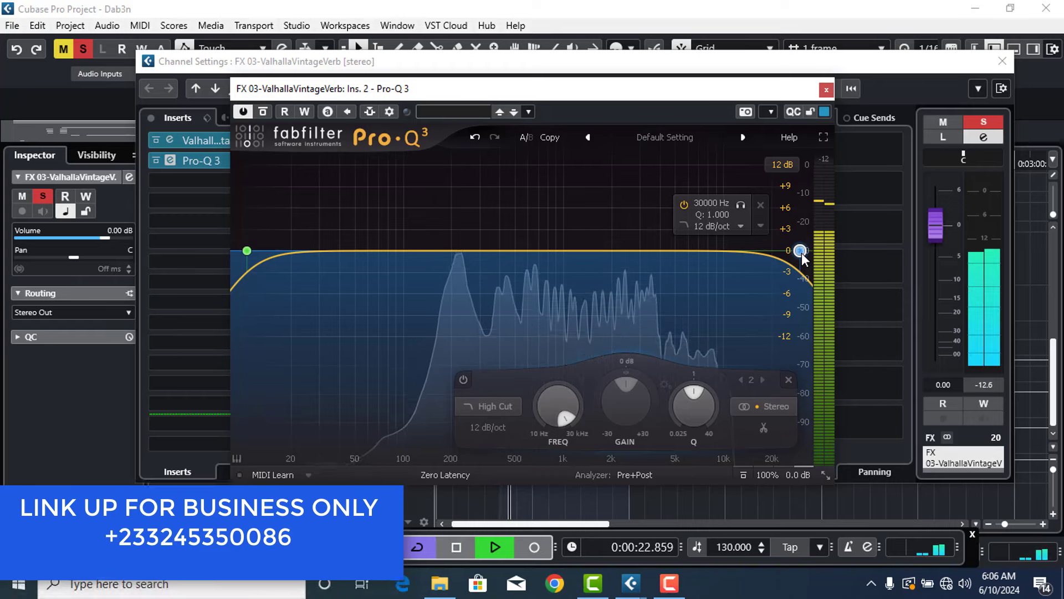
{"action": "left_click_drag", "start_coordinate": [801, 253], "coordinate": [605, 294]}
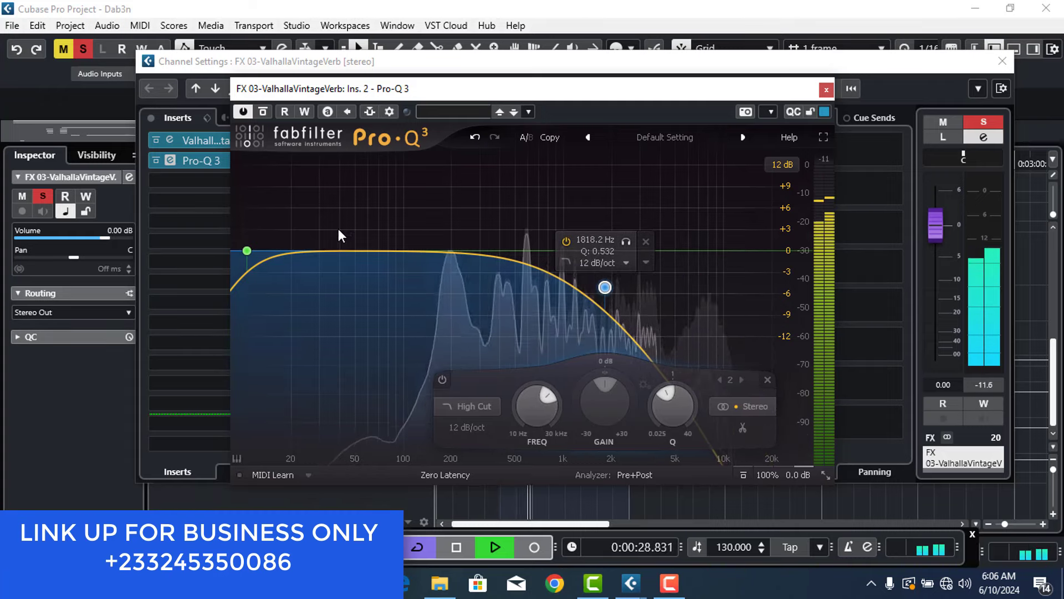
{"action": "left_click", "coordinate": [246, 249]}
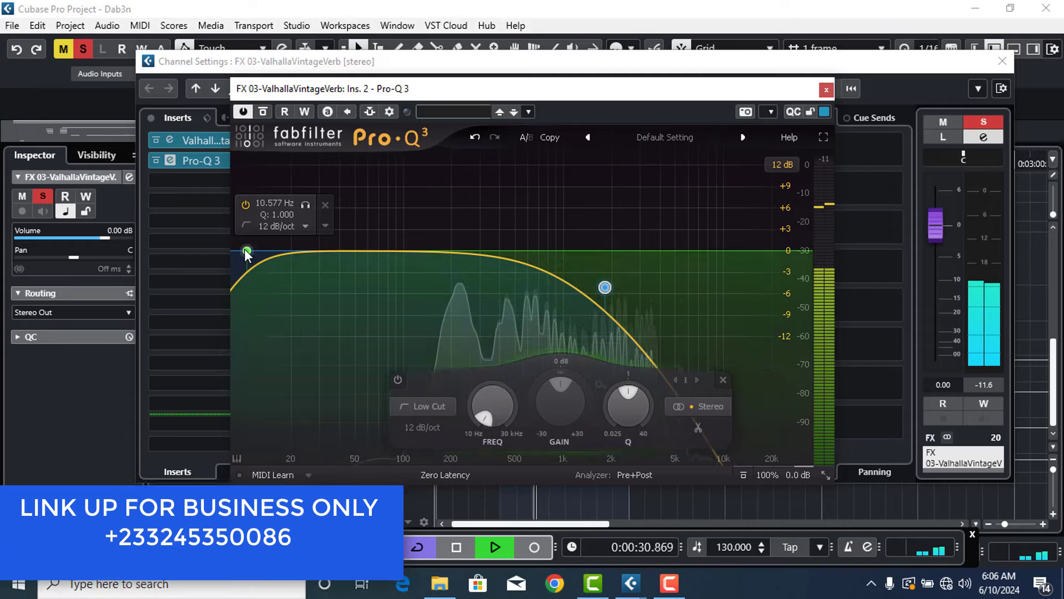
{"action": "left_click_drag", "start_coordinate": [244, 248], "coordinate": [488, 252]}
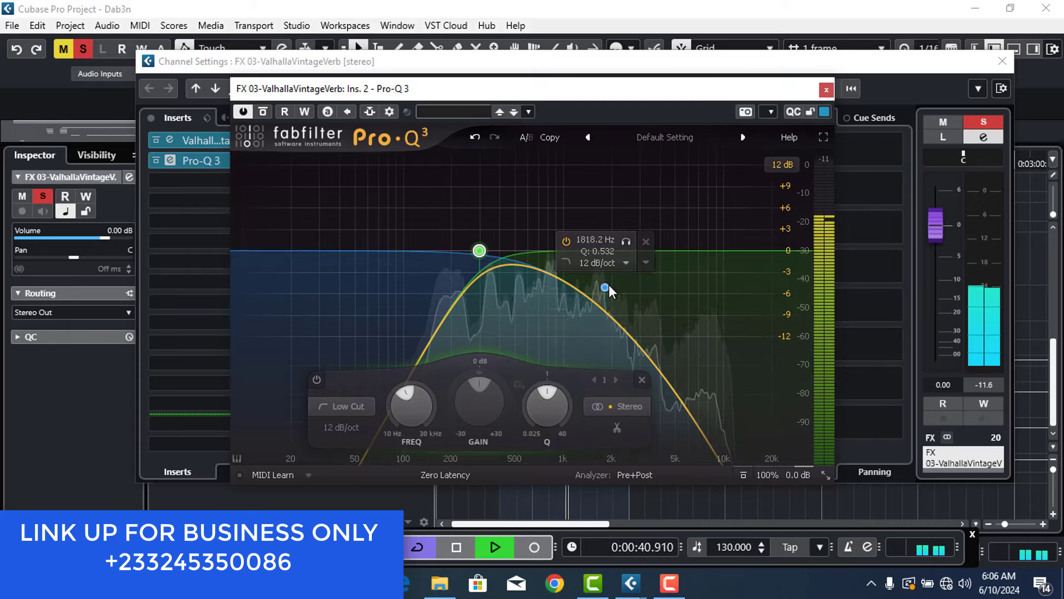
{"action": "left_click_drag", "start_coordinate": [609, 287], "coordinate": [566, 255]}
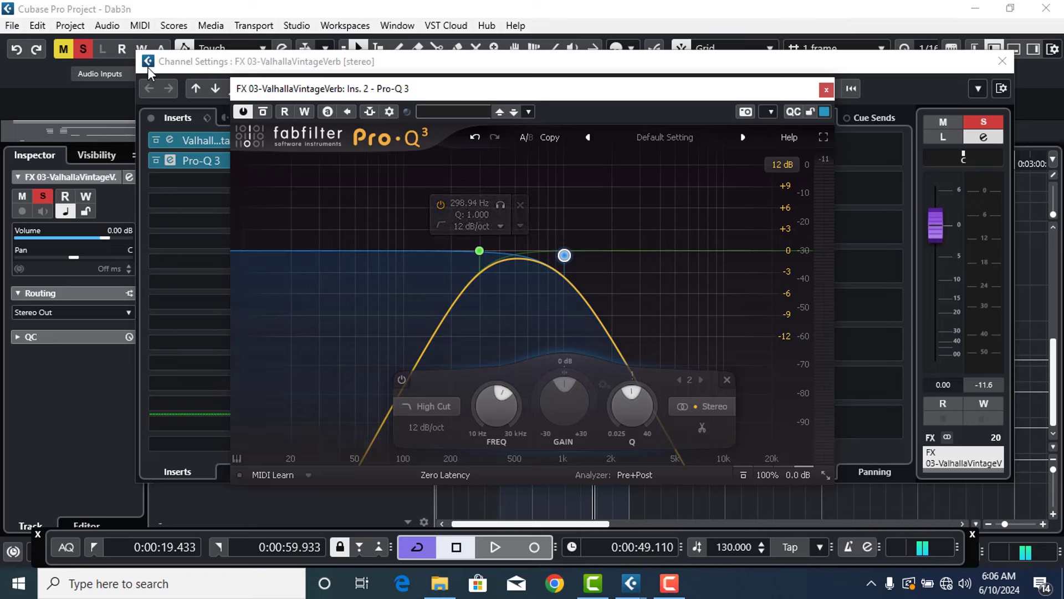
- Compare the reverb with Pro-Q 3 switched off and on during playback, and close the plug-in window
{"action": "left_click", "coordinate": [248, 111]}
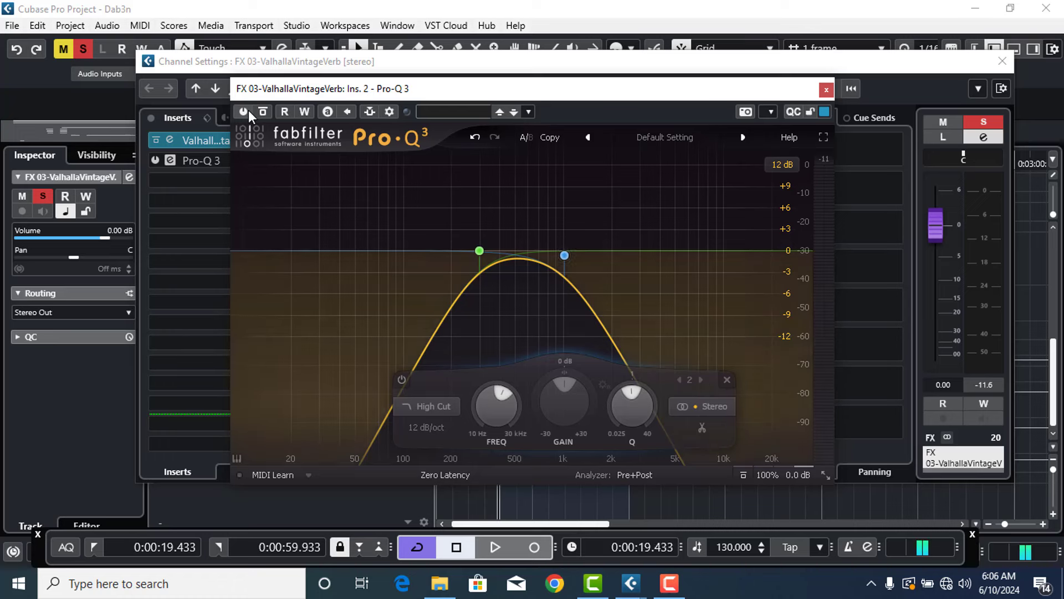
{"action": "key", "text": "space"}
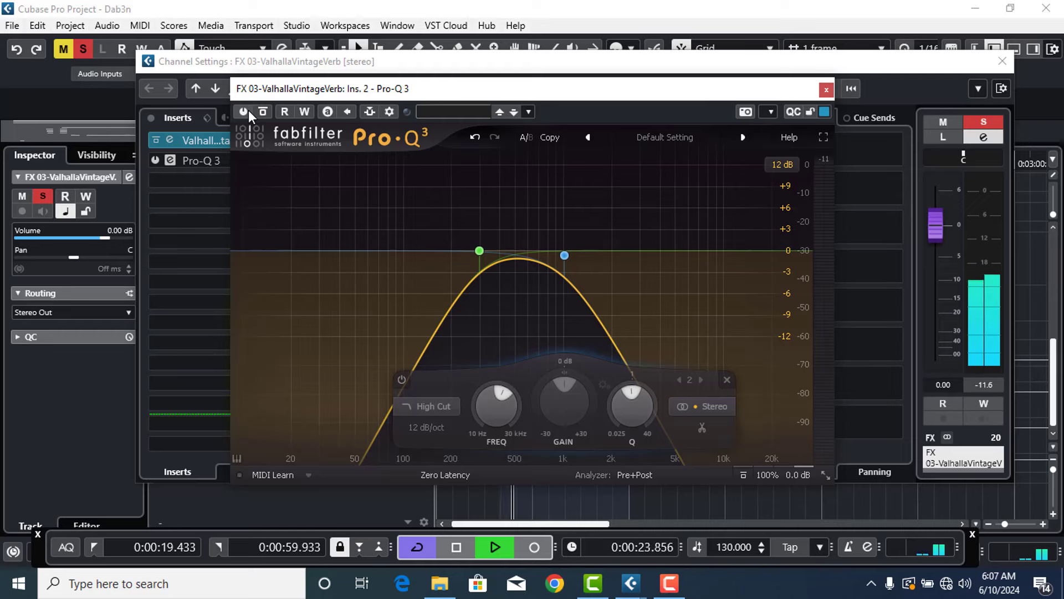
{"action": "left_click", "coordinate": [248, 110]}
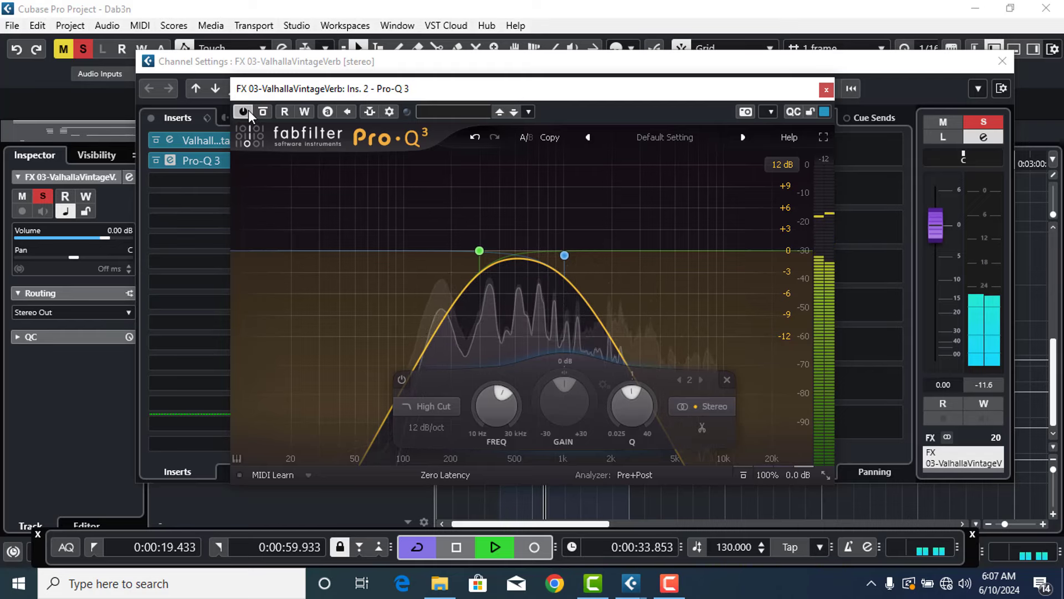
{"action": "left_click", "coordinate": [249, 110]}
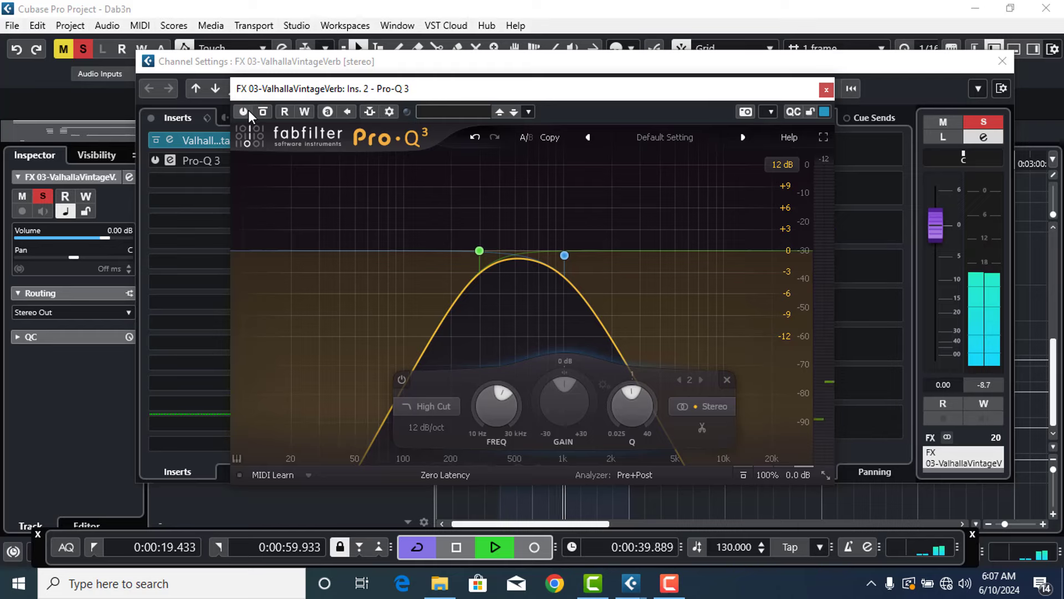
{"action": "left_click", "coordinate": [247, 111]}
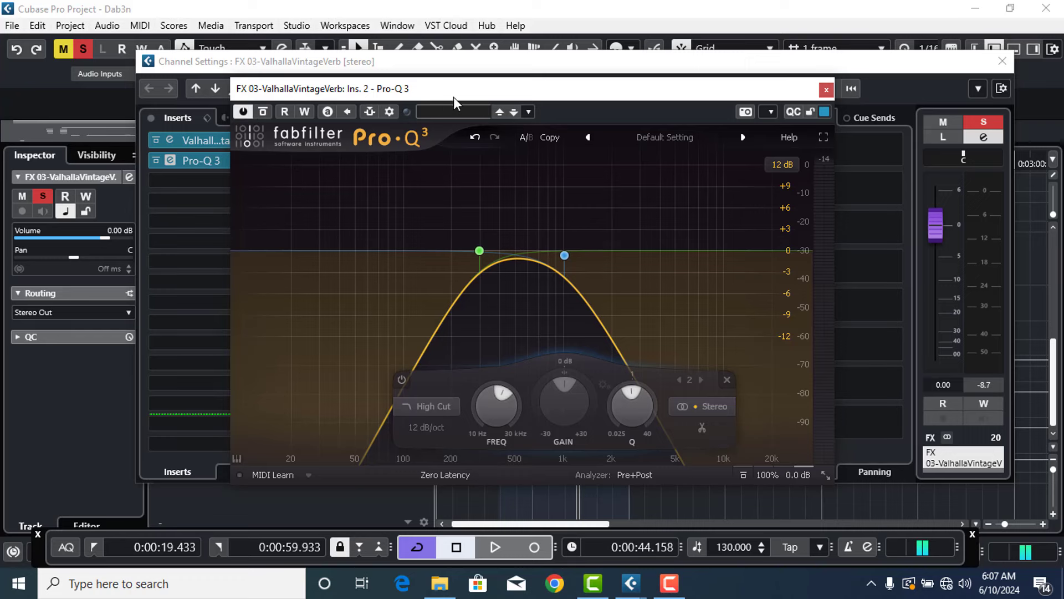
{"action": "left_click", "coordinate": [826, 89]}
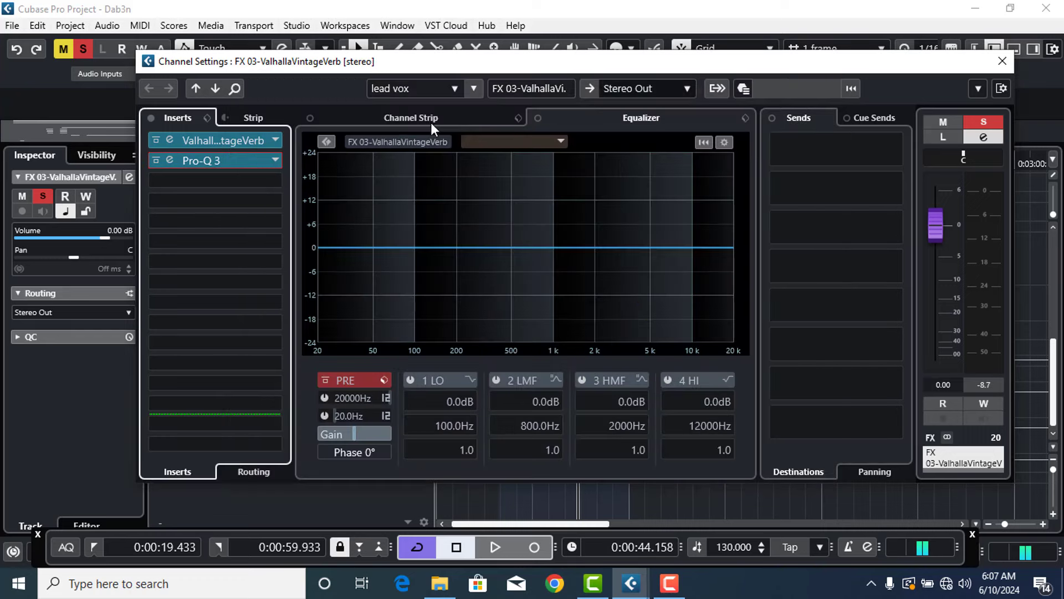
- Remove Pro-Q 3 from the second insert slot of the FX 03 channel, discarding its changes
{"action": "left_click", "coordinate": [276, 160]}
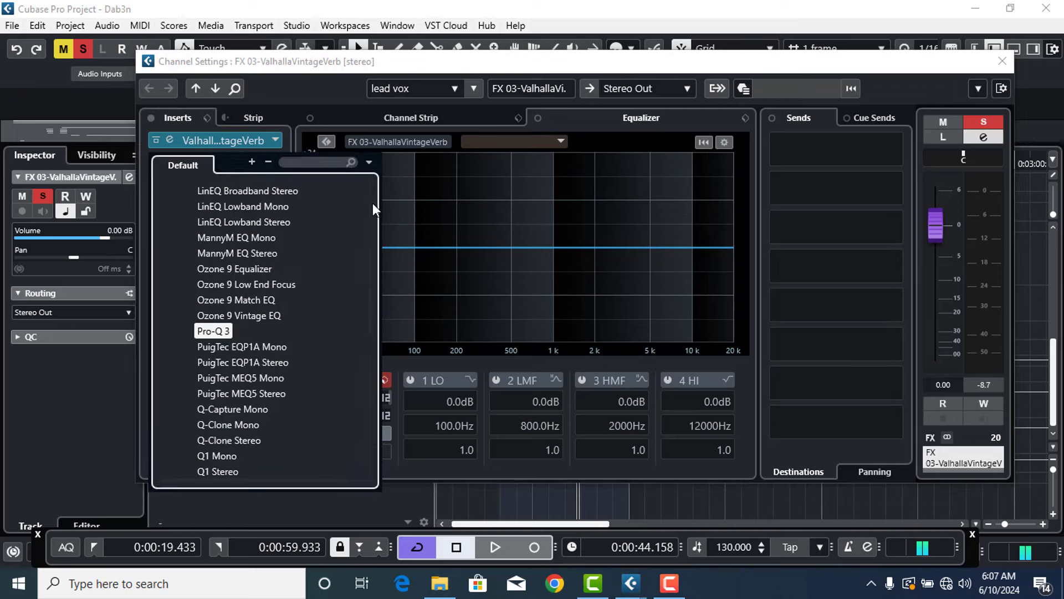
{"action": "scroll", "coordinate": [344, 211], "scroll_direction": "up", "scroll_amount": 10}
{"action": "scroll", "coordinate": [343, 219], "scroll_direction": "up", "scroll_amount": 3}
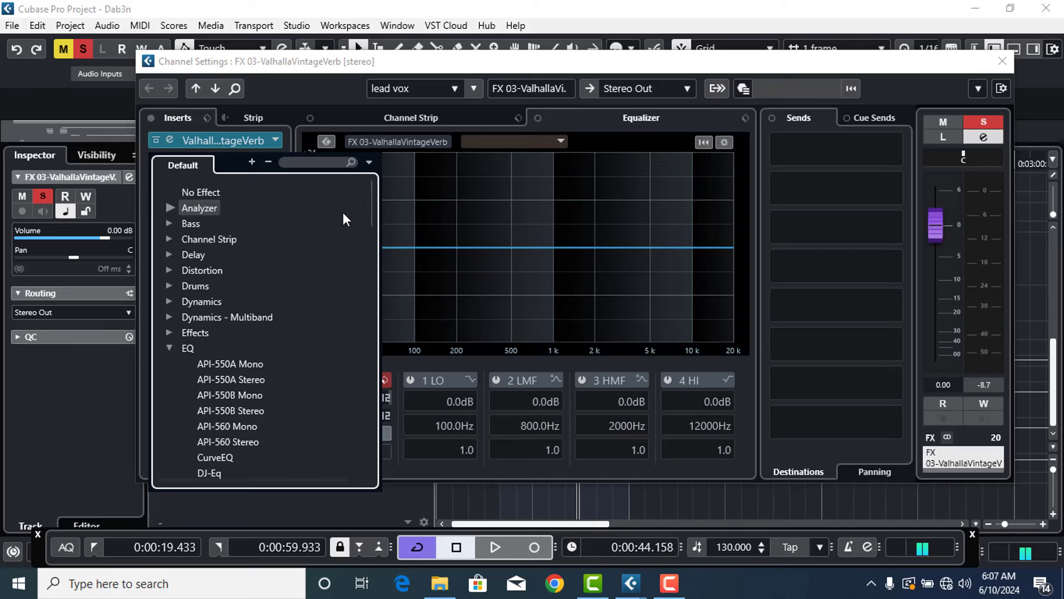
{"action": "left_click", "coordinate": [226, 183]}
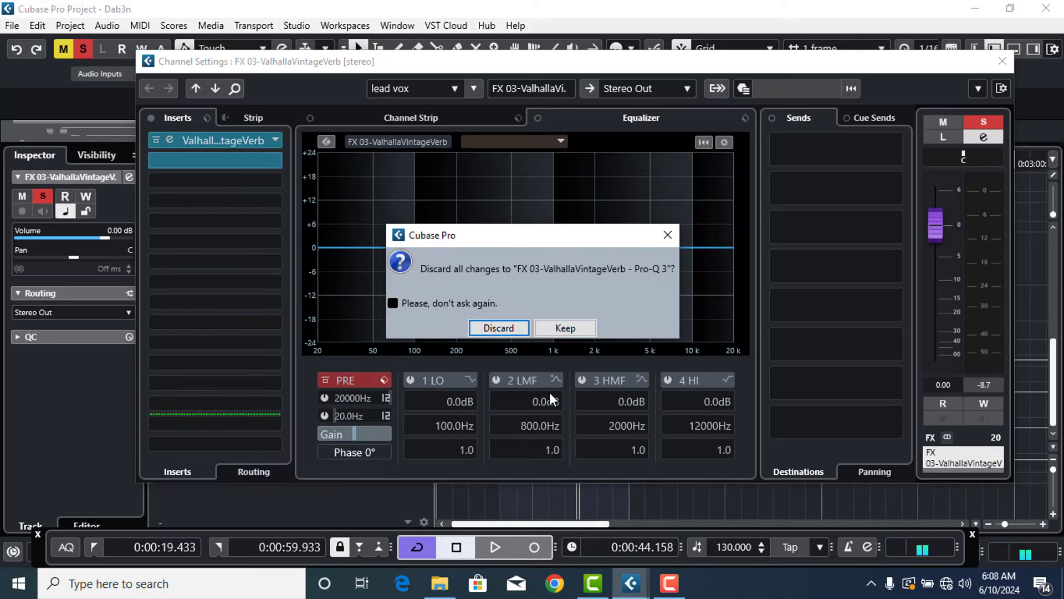
{"action": "left_click", "coordinate": [491, 327]}
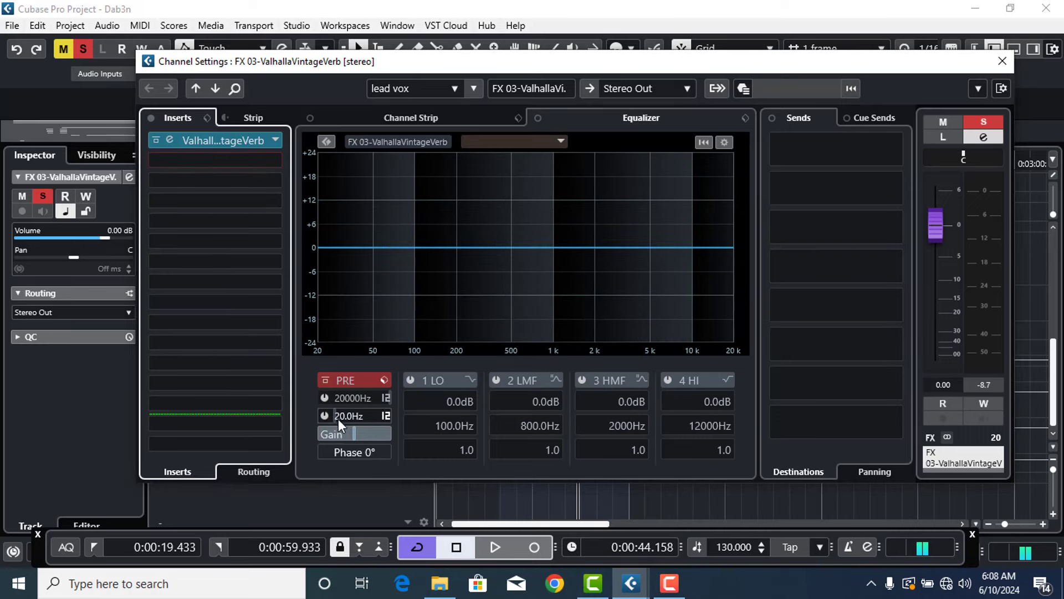
- Switch on the high-cut and low-cut filters in the PRE section of the FX 03 channel's equalizer
{"action": "left_click", "coordinate": [322, 396]}
{"action": "left_click", "coordinate": [321, 395]}
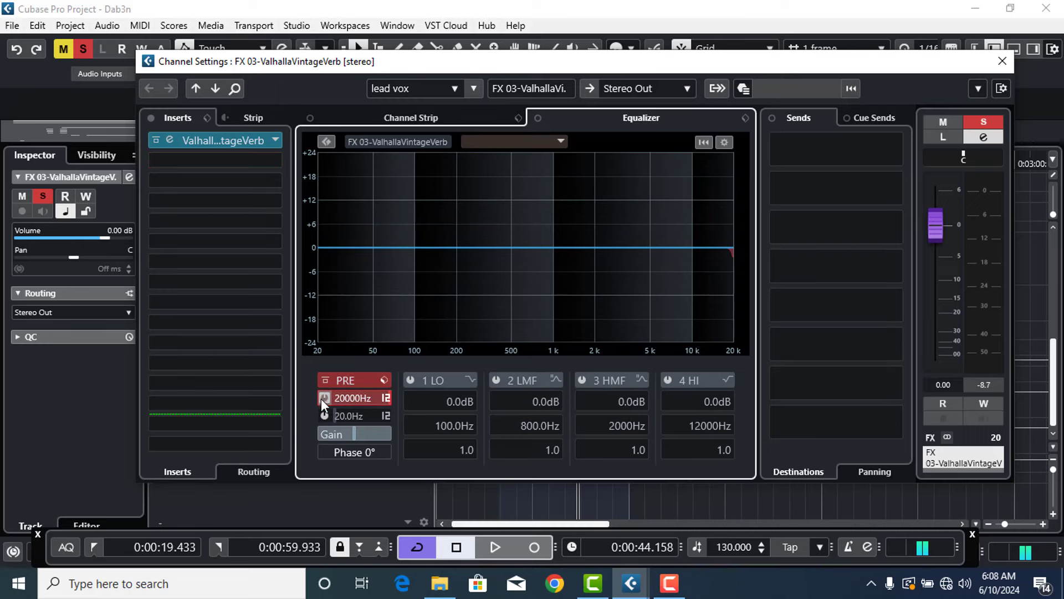
{"action": "left_click", "coordinate": [325, 414]}
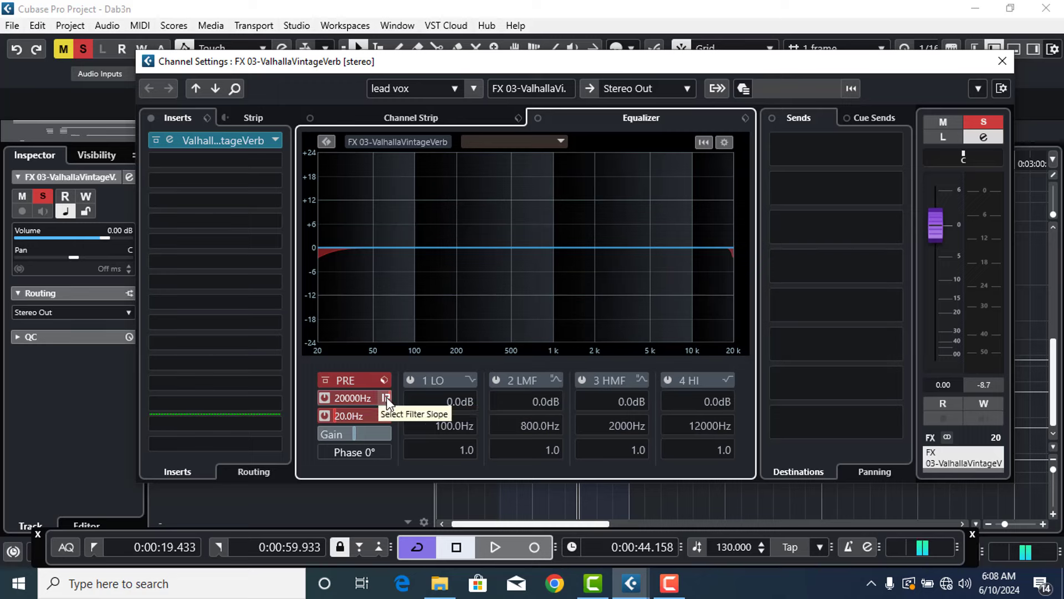
{"action": "mouse_move", "coordinate": [379, 397]}
{"action": "left_mouse_down"}
{"action": "mouse_move", "coordinate": [335, 395]}
{"action": "mouse_move", "coordinate": [373, 400]}
{"action": "left_mouse_up"}
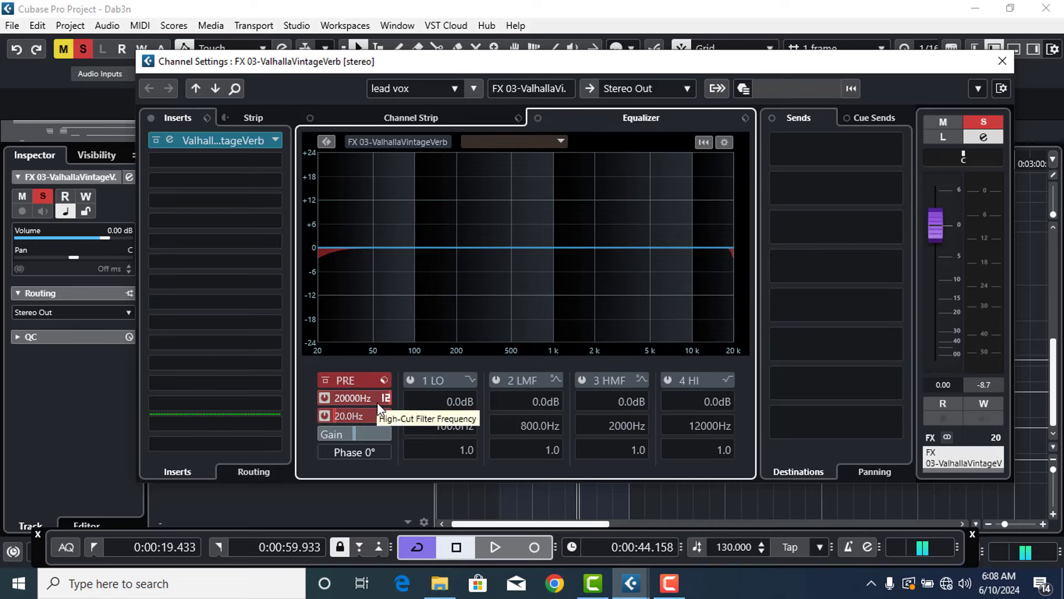
- While playing the vocal, set the PRE high cut to about 957 Hz and the low cut to about 315 Hz
{"action": "key", "text": "space"}
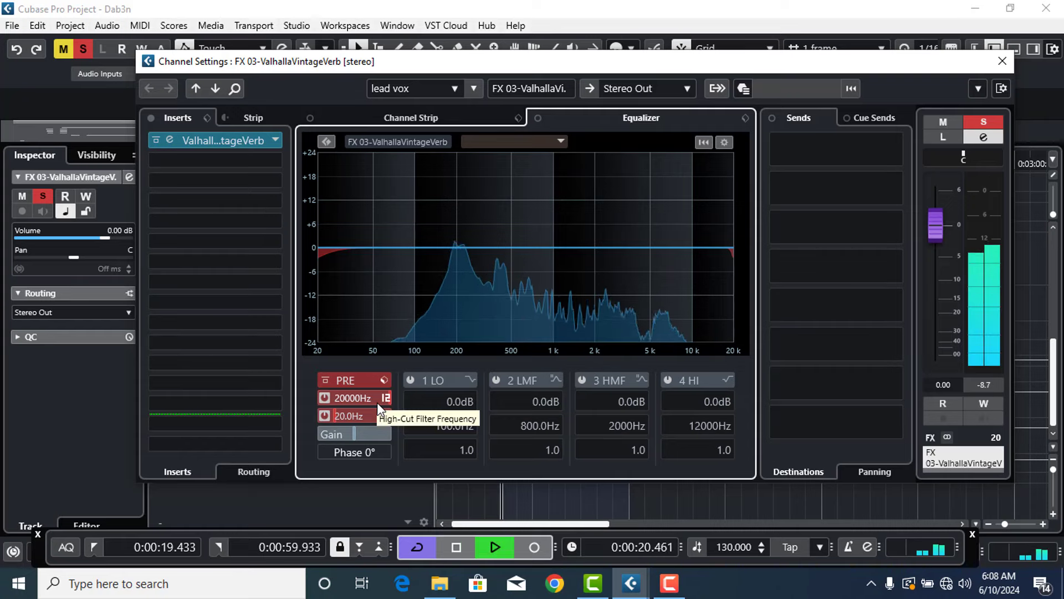
{"action": "left_click_drag", "start_coordinate": [369, 395], "coordinate": [324, 391]}
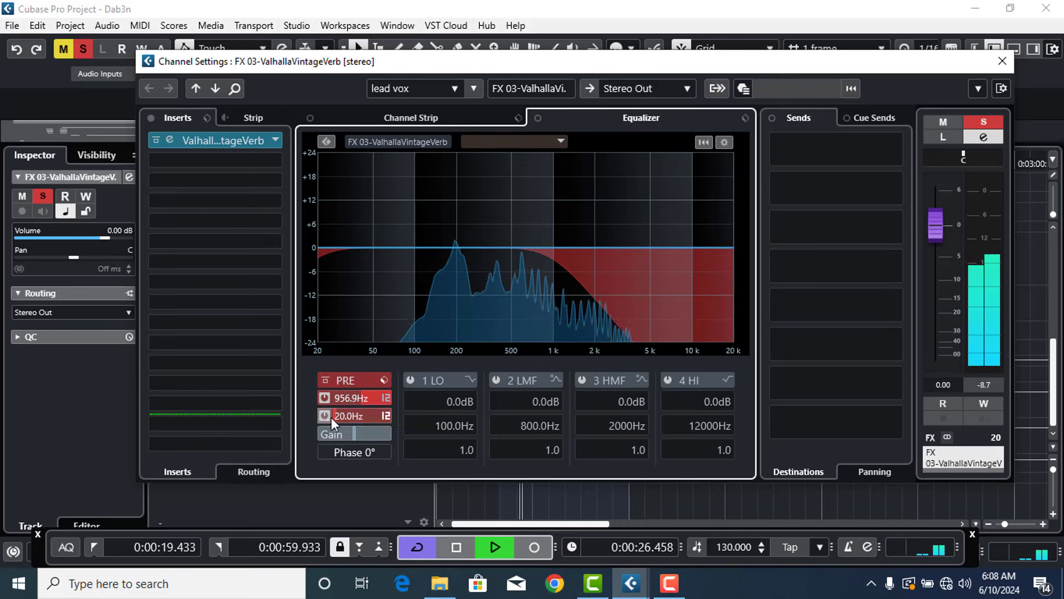
{"action": "mouse_move", "coordinate": [337, 417]}
{"action": "left_mouse_down"}
{"action": "mouse_move", "coordinate": [367, 422]}
{"action": "mouse_move", "coordinate": [347, 419]}
{"action": "left_mouse_up"}
{"action": "scroll", "coordinate": [364, 418], "scroll_direction": "up", "scroll_amount": 15}
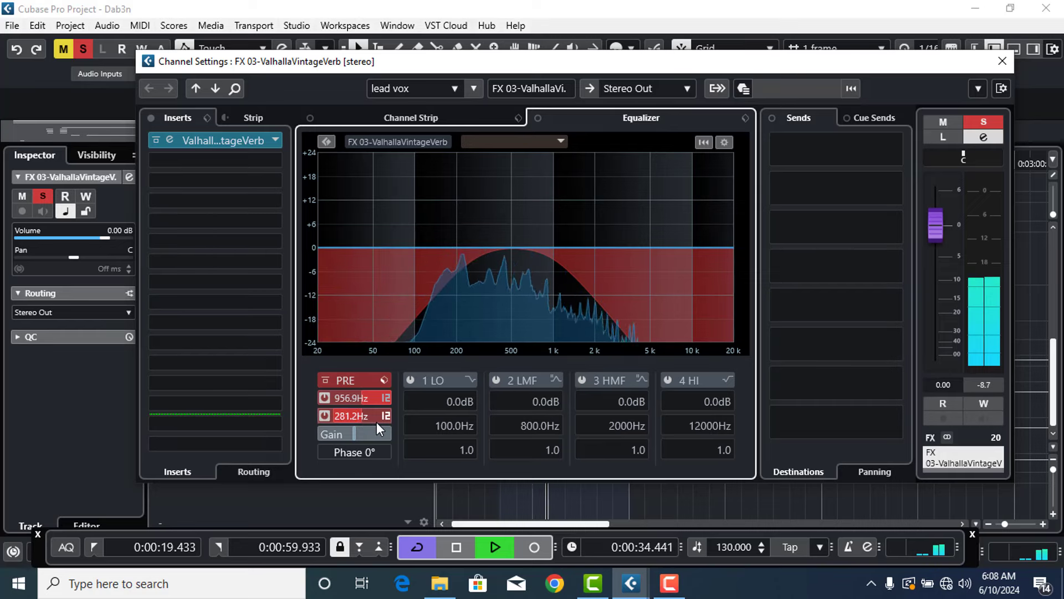
{"action": "scroll", "coordinate": [377, 421], "scroll_direction": "up", "scroll_amount": 2}
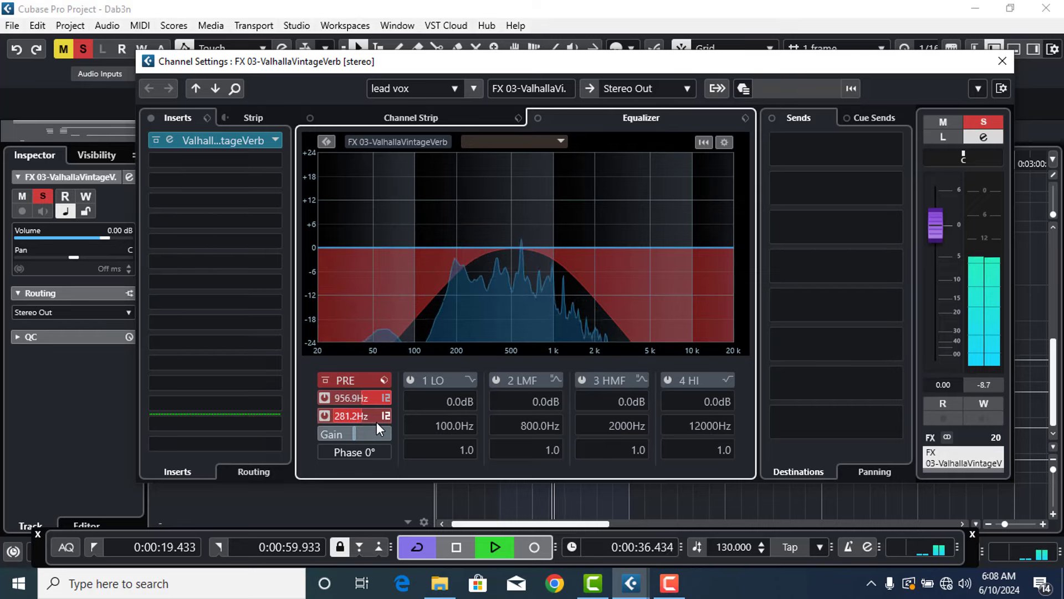
{"action": "scroll", "coordinate": [377, 425], "scroll_direction": "down", "scroll_amount": 2}
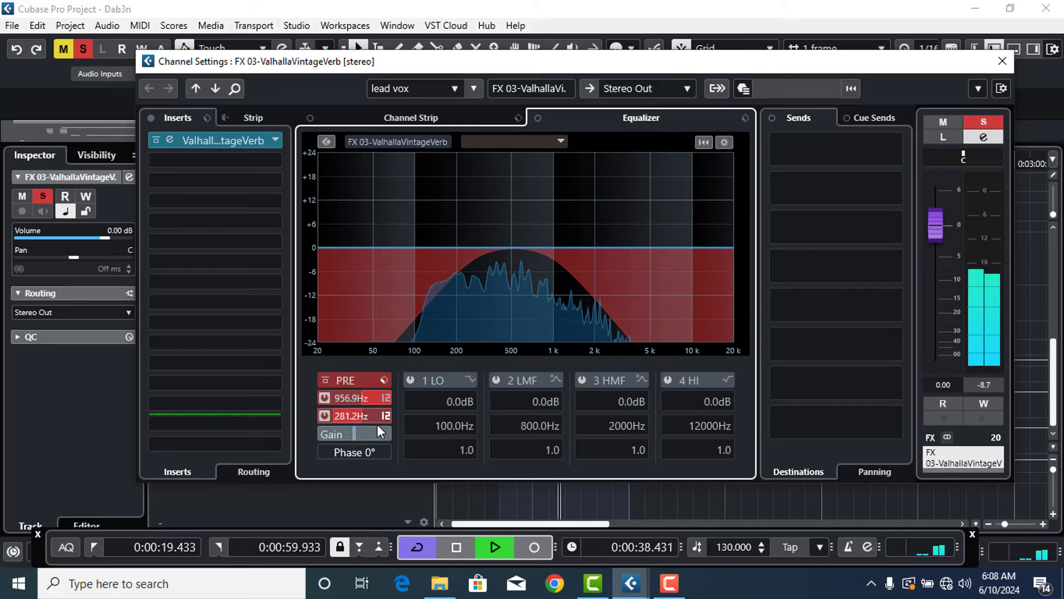
{"action": "scroll", "coordinate": [378, 424], "scroll_direction": "up", "scroll_amount": 2}
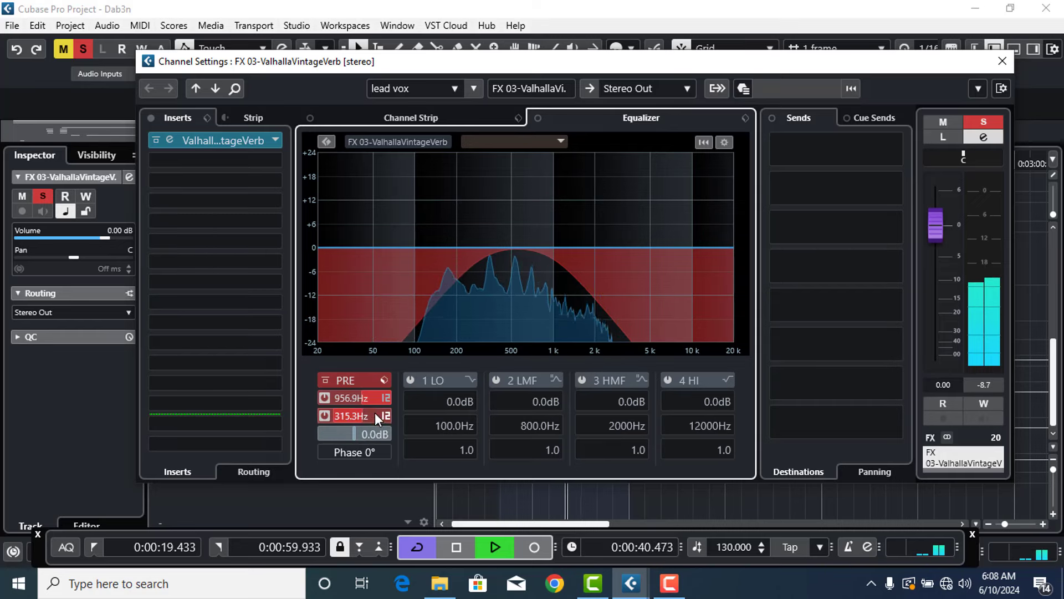
- Sweep the PRE high-cut frequency during playback and settle it at about 834 Hz
{"action": "scroll", "coordinate": [362, 399], "scroll_direction": "up", "scroll_amount": 1}
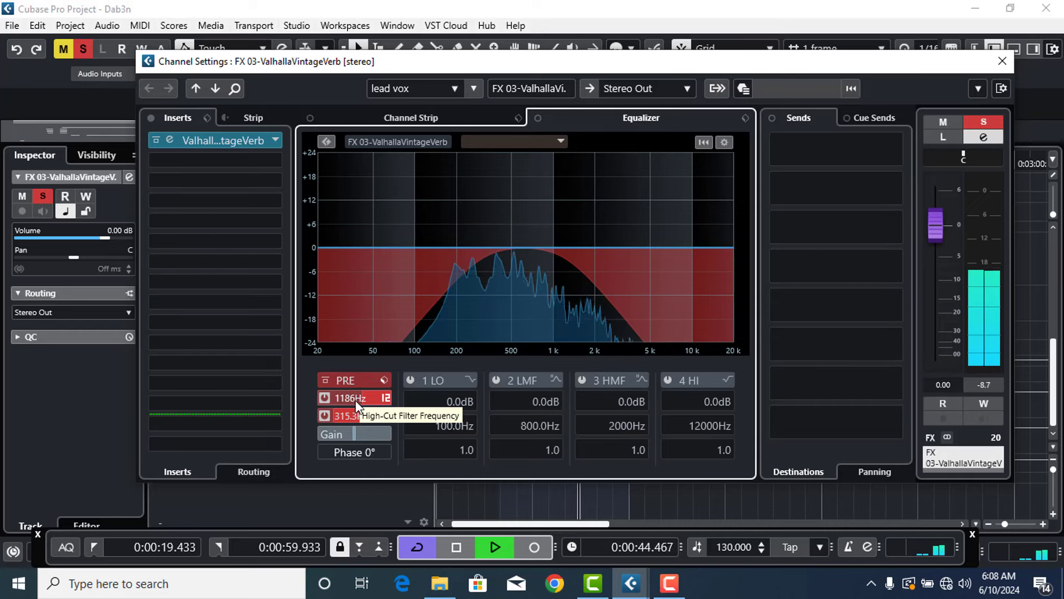
{"action": "scroll", "coordinate": [354, 401], "scroll_direction": "down", "scroll_amount": 4}
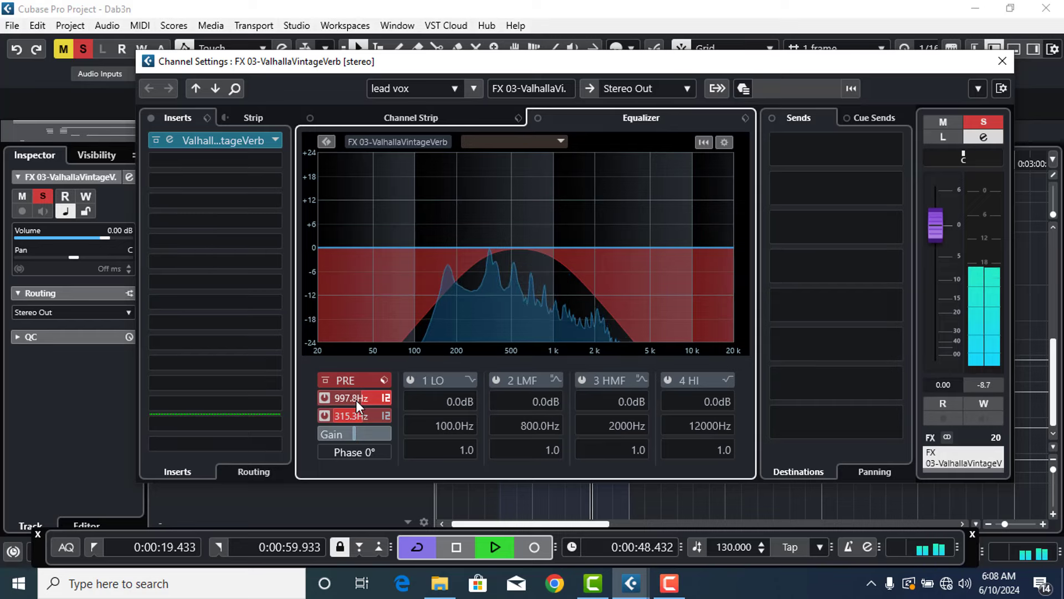
{"action": "scroll", "coordinate": [355, 402], "scroll_direction": "up", "scroll_amount": 4}
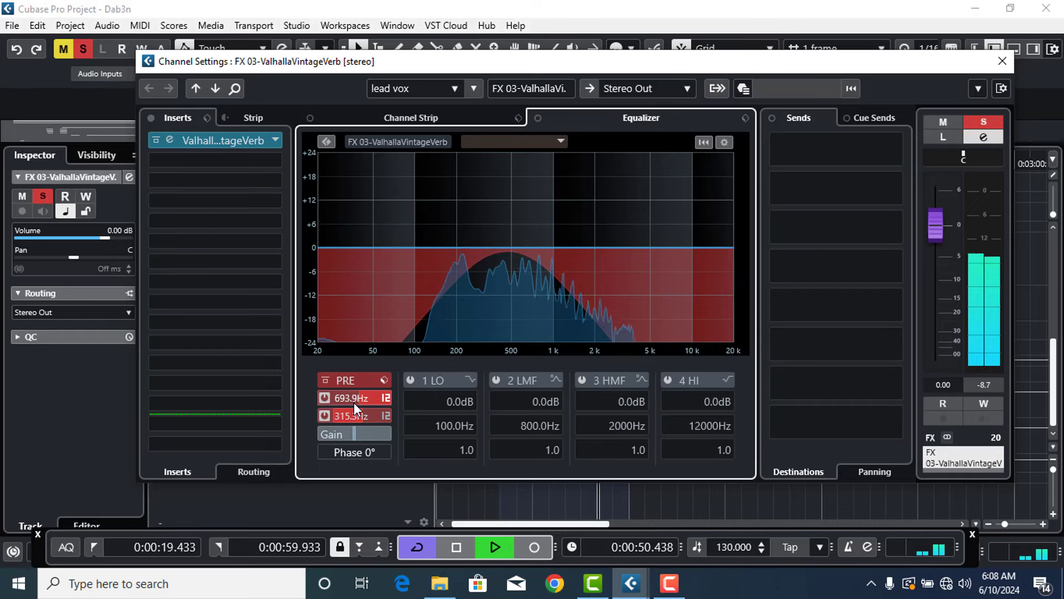
{"action": "scroll", "coordinate": [354, 402], "scroll_direction": "up", "scroll_amount": 2}
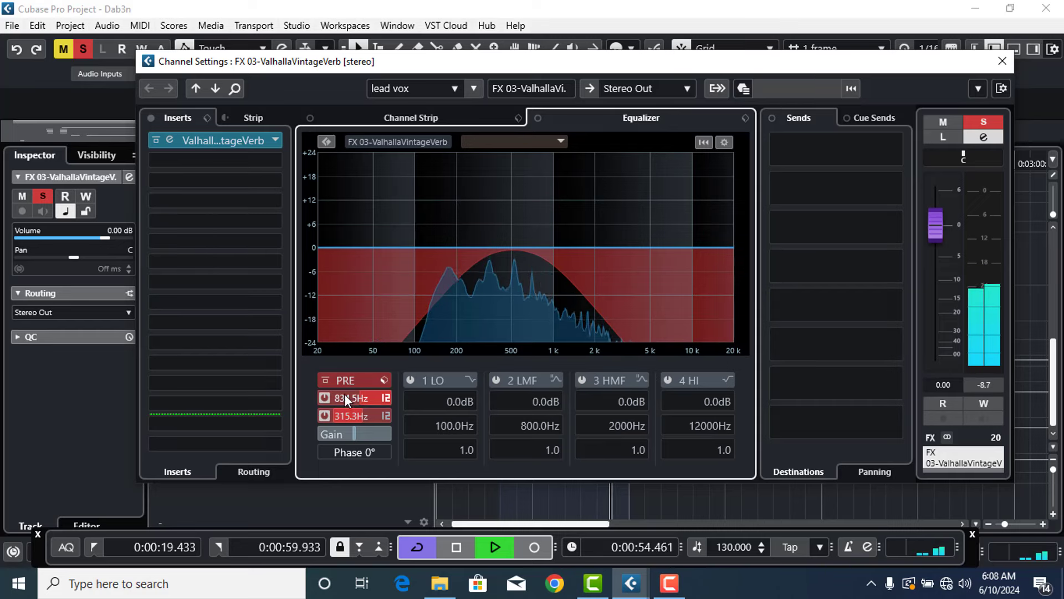
- Compare the reverb with the PRE filters bypassed and active, leave them active and stop playback
{"action": "left_click", "coordinate": [323, 381]}
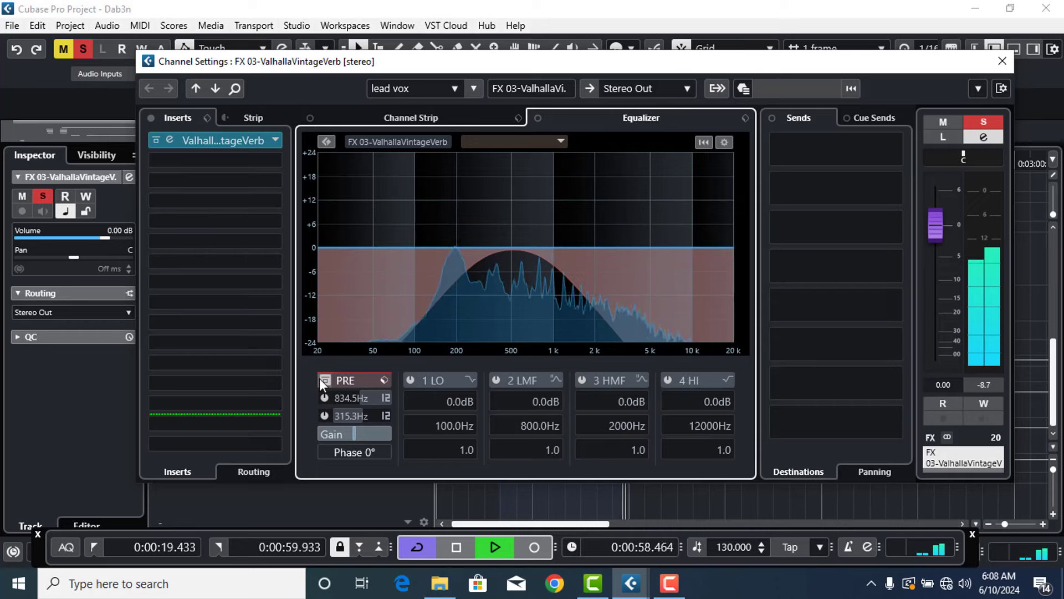
{"action": "left_click", "coordinate": [324, 380]}
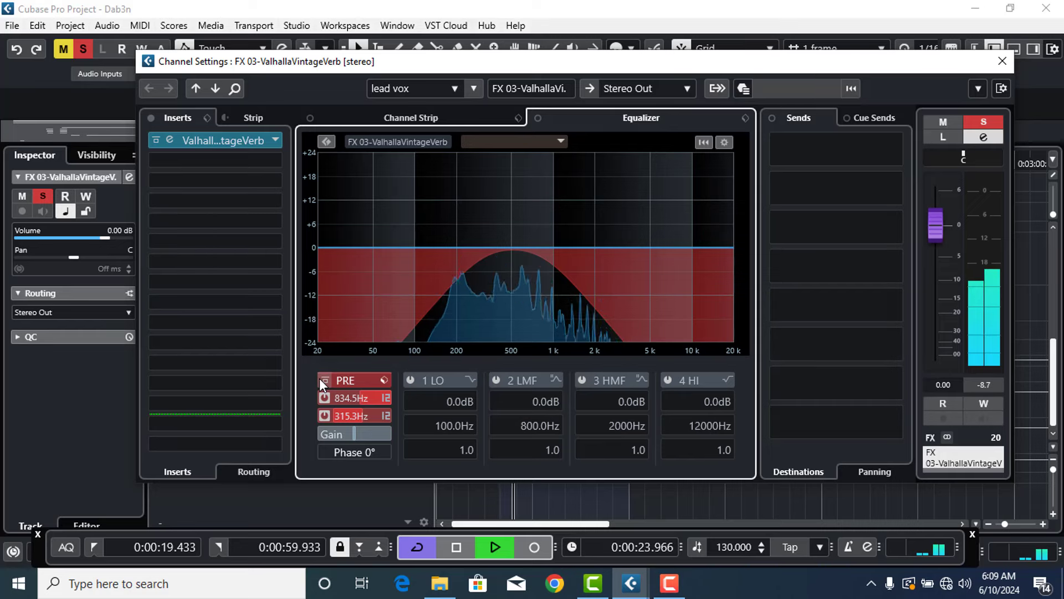
{"action": "left_click", "coordinate": [324, 381]}
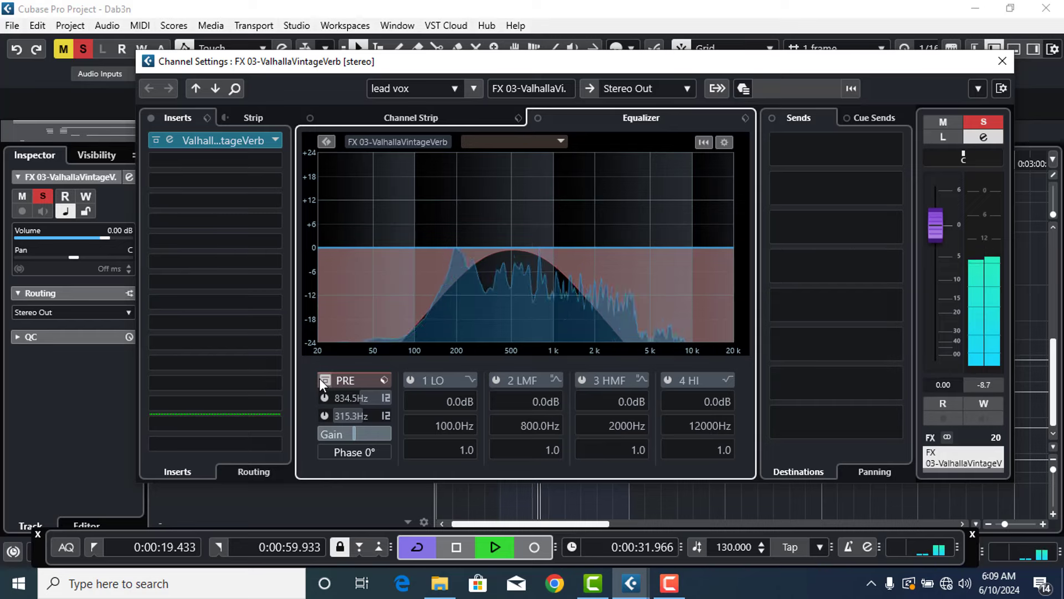
{"action": "left_click", "coordinate": [321, 381]}
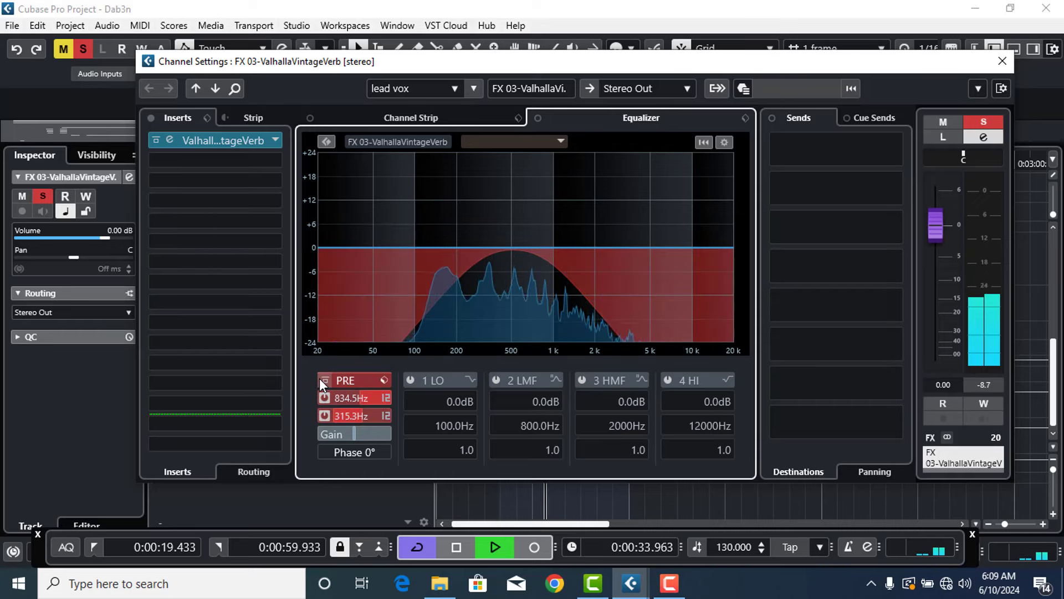
{"action": "key", "text": "space"}
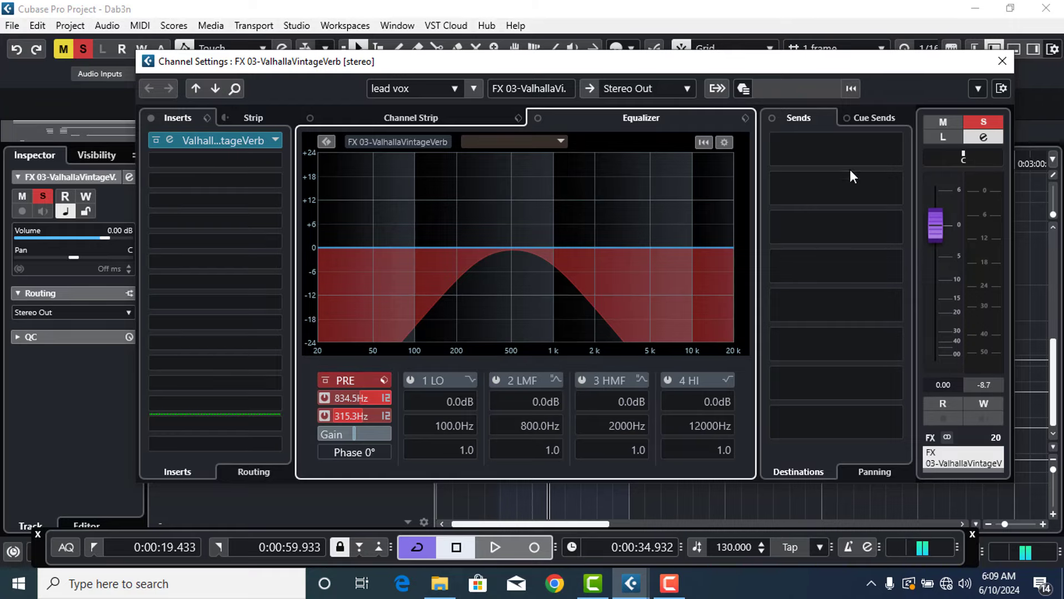
- Close the FX 03 channel settings and open the channel settings of the lead vox group track
{"action": "left_click", "coordinate": [1001, 66]}
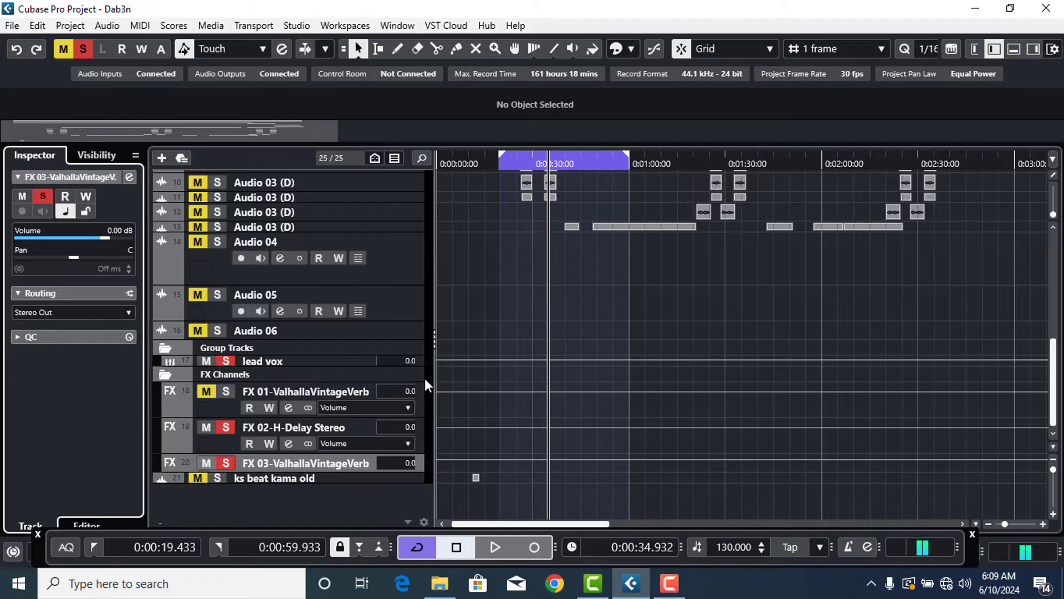
{"action": "left_click", "coordinate": [420, 361]}
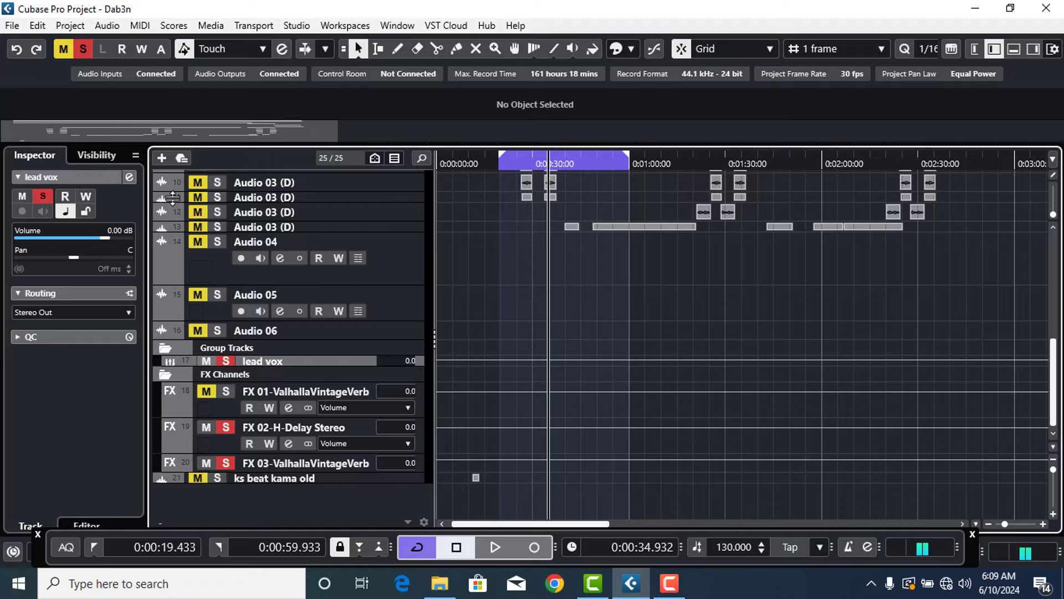
{"action": "left_click", "coordinate": [128, 178]}
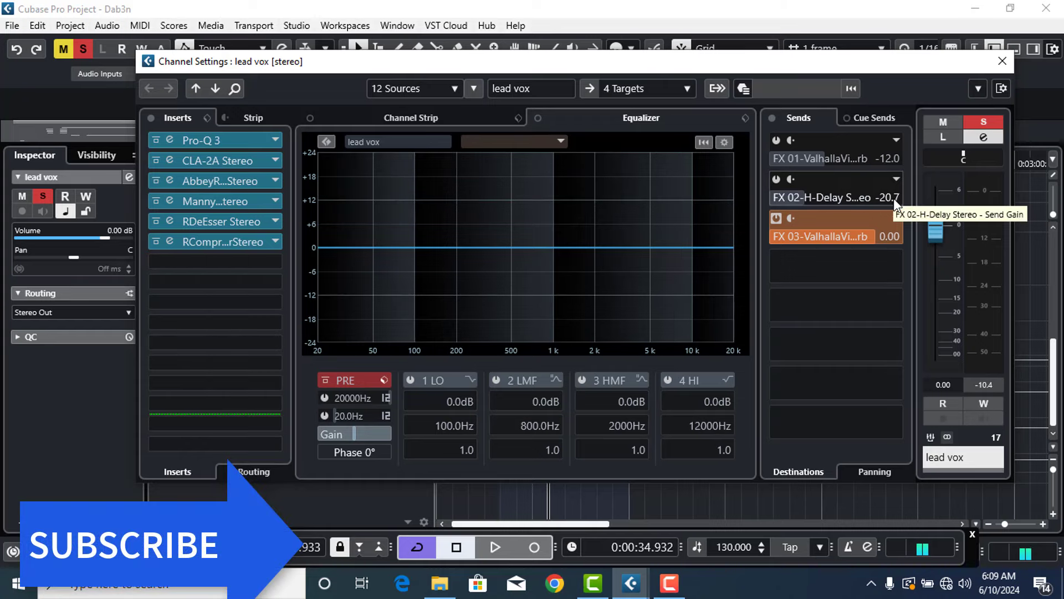
- Play the vocal from the left locator and lower the lead vox send to FX 03-ValhallaVintageVerb to -12.0 dB
{"action": "key", "text": "1"}
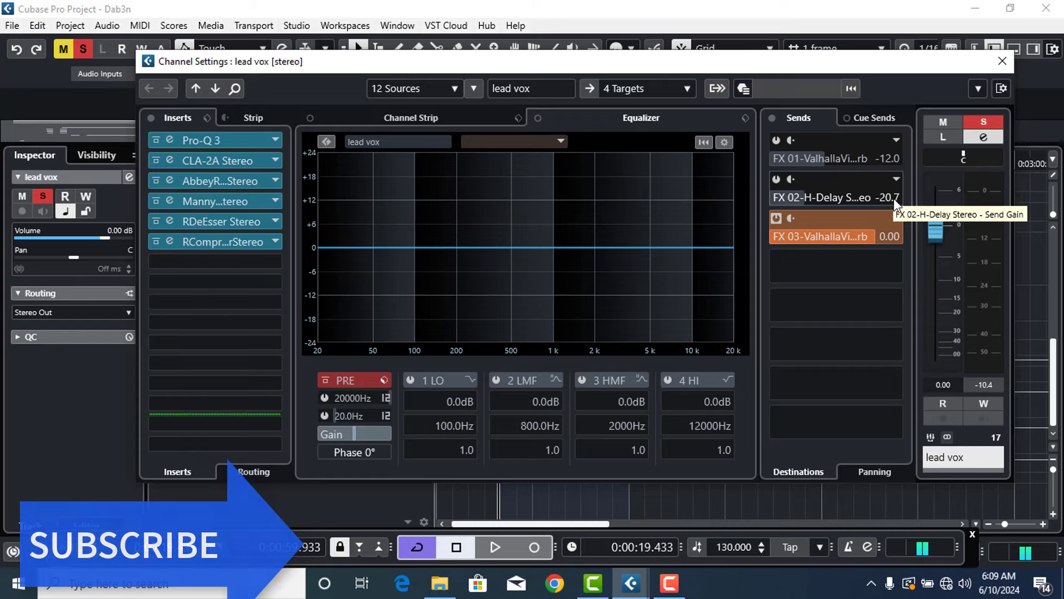
{"action": "key", "text": "space"}
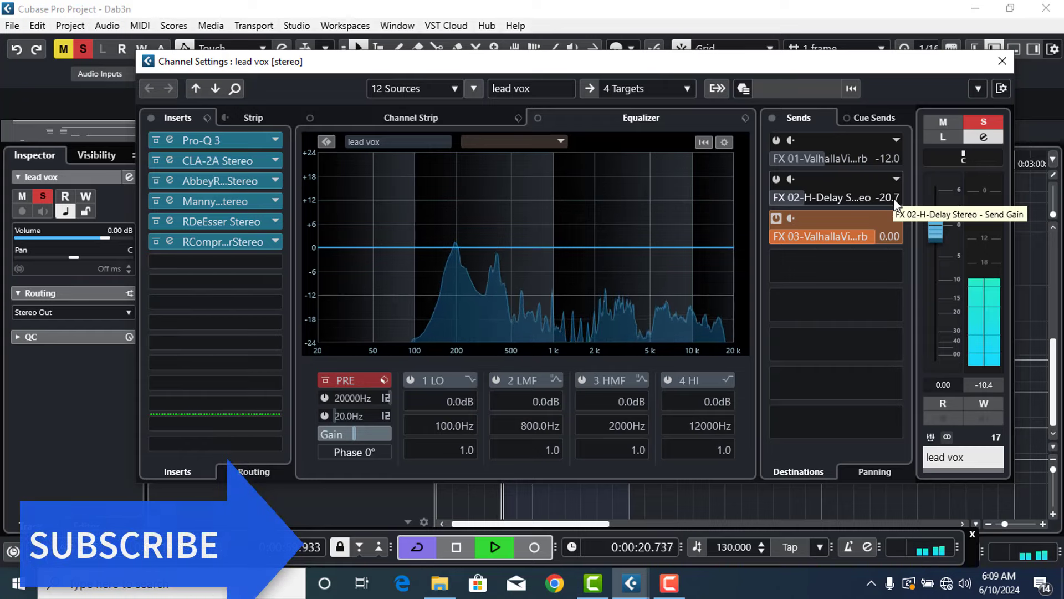
{"action": "left_click", "coordinate": [867, 247]}
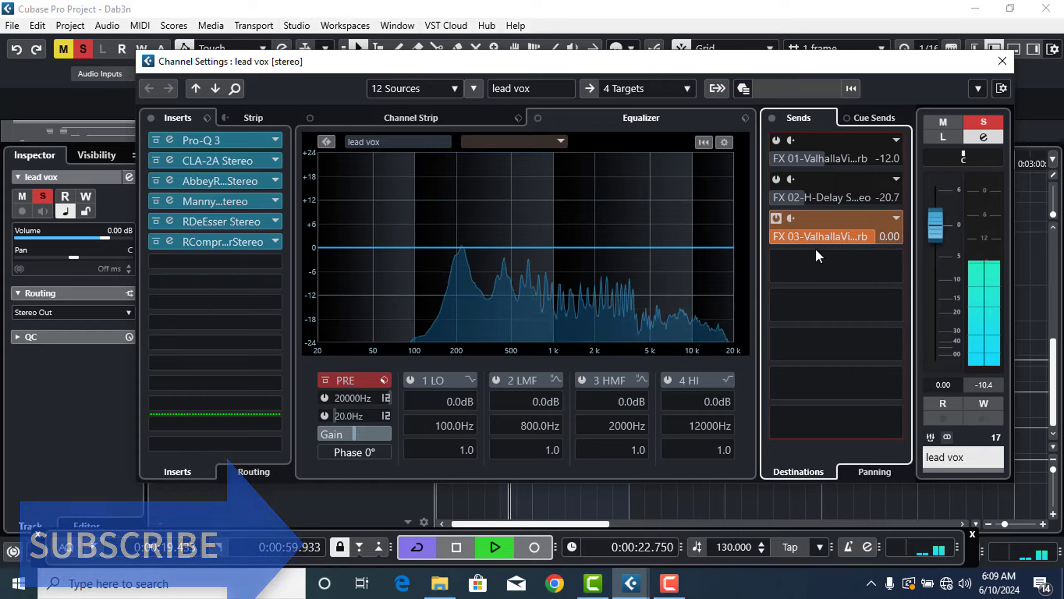
{"action": "left_click_drag", "start_coordinate": [876, 235], "coordinate": [808, 259]}
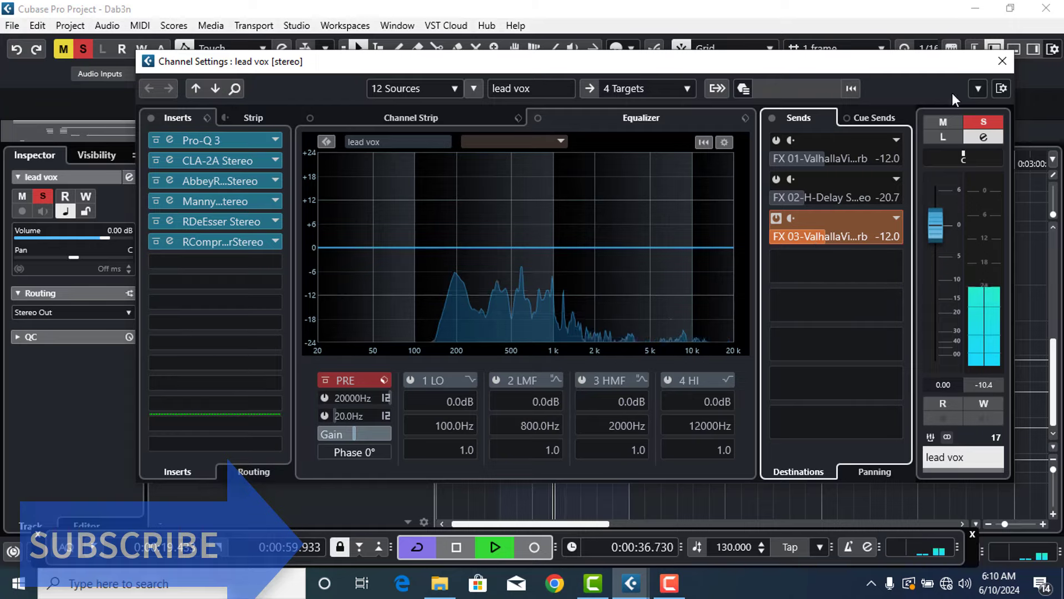
- Stop playback and switch from the lead vox channel settings to those of FX 03-ValhallaVintageVerb
{"action": "left_click", "coordinate": [1005, 60]}
{"action": "key", "text": "space"}
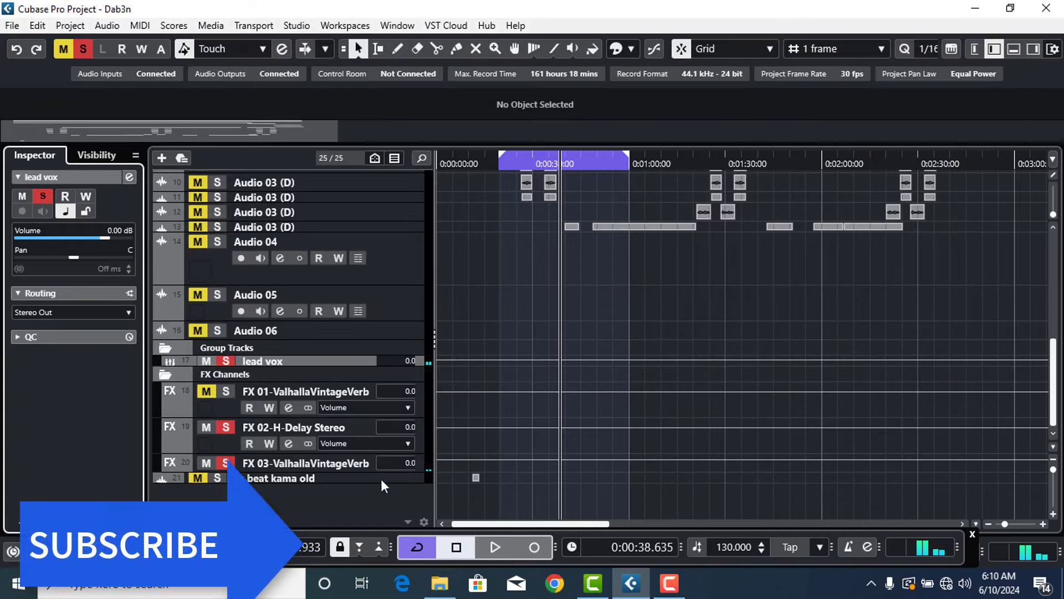
{"action": "left_click", "coordinate": [419, 465]}
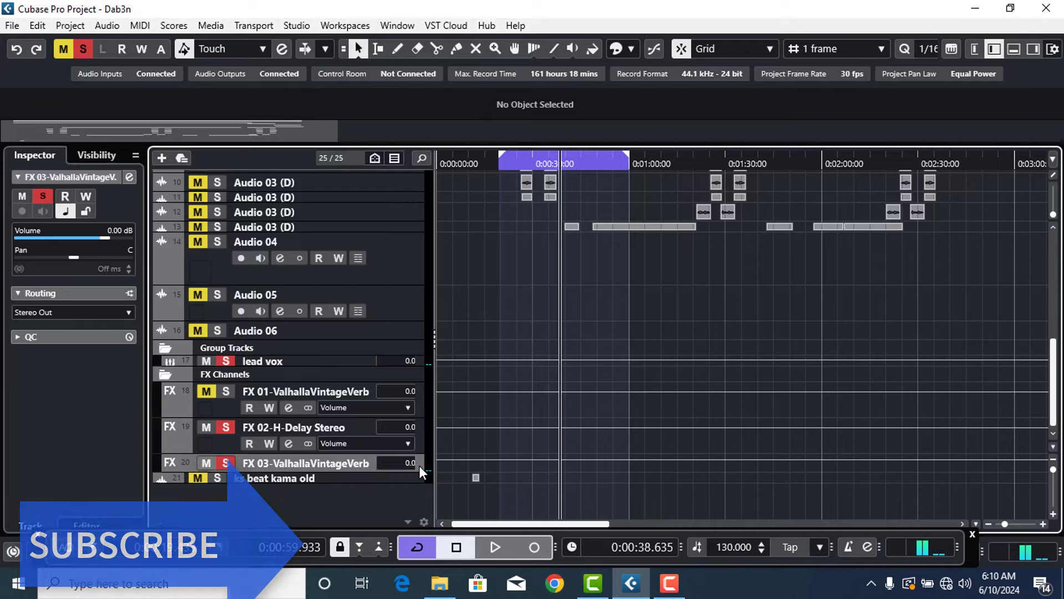
{"action": "left_click", "coordinate": [128, 178]}
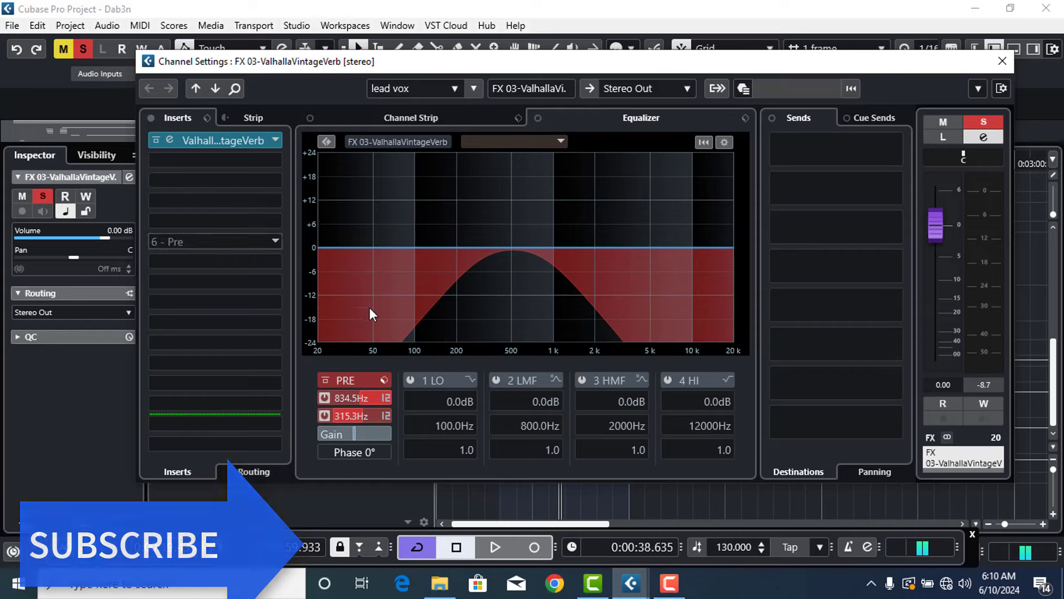
- Play the vocal from the left locator and compare the reverb with the PRE filters bypassed and active, leaving them active
{"action": "left_click", "coordinate": [325, 382]}
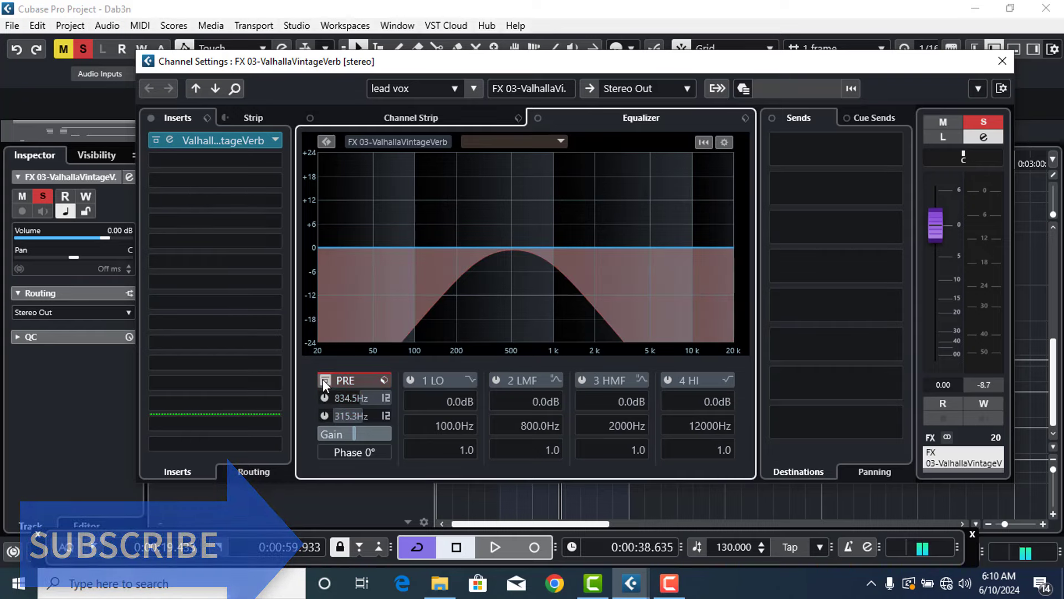
{"action": "key", "text": "KP_1"}
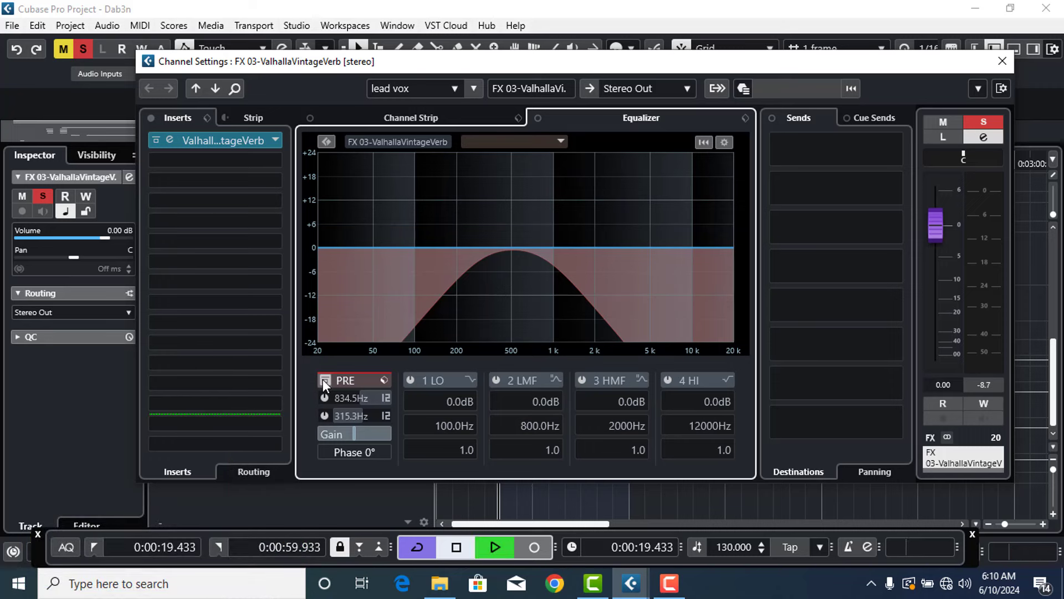
{"action": "key", "text": "space"}
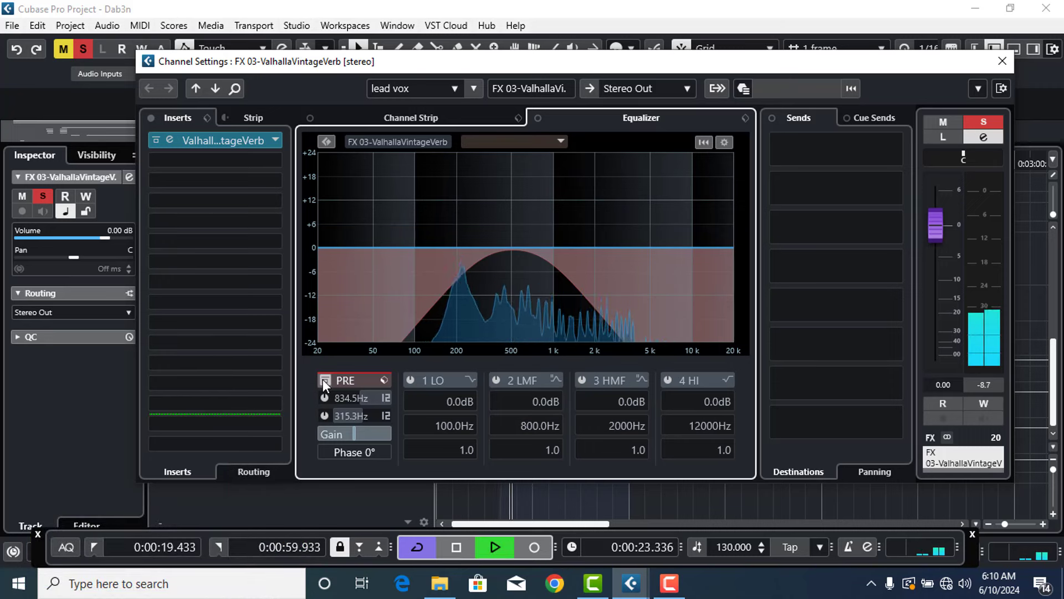
{"action": "left_click", "coordinate": [326, 382]}
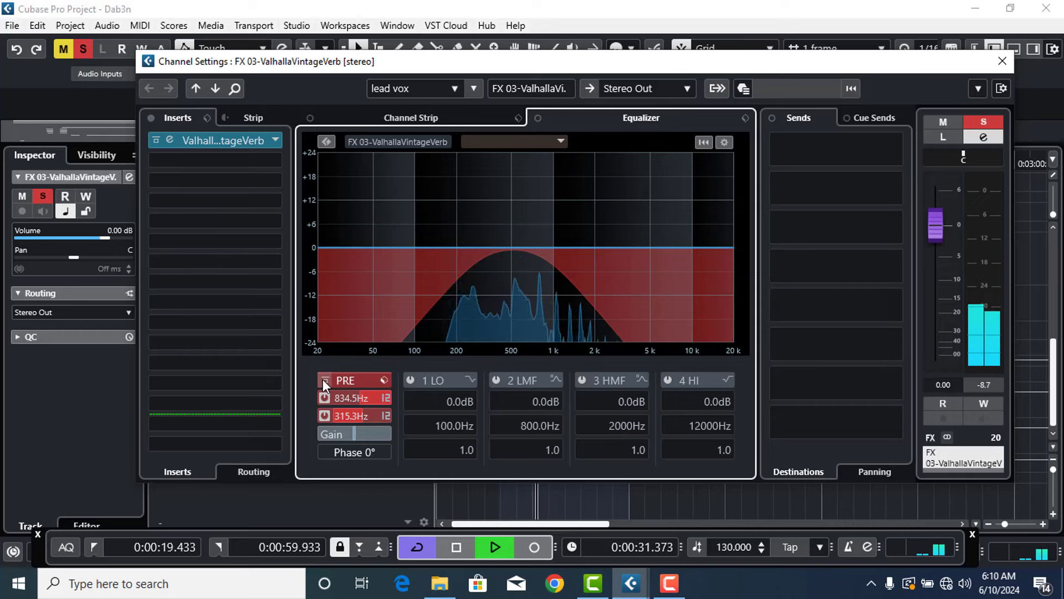
{"action": "left_click", "coordinate": [326, 383]}
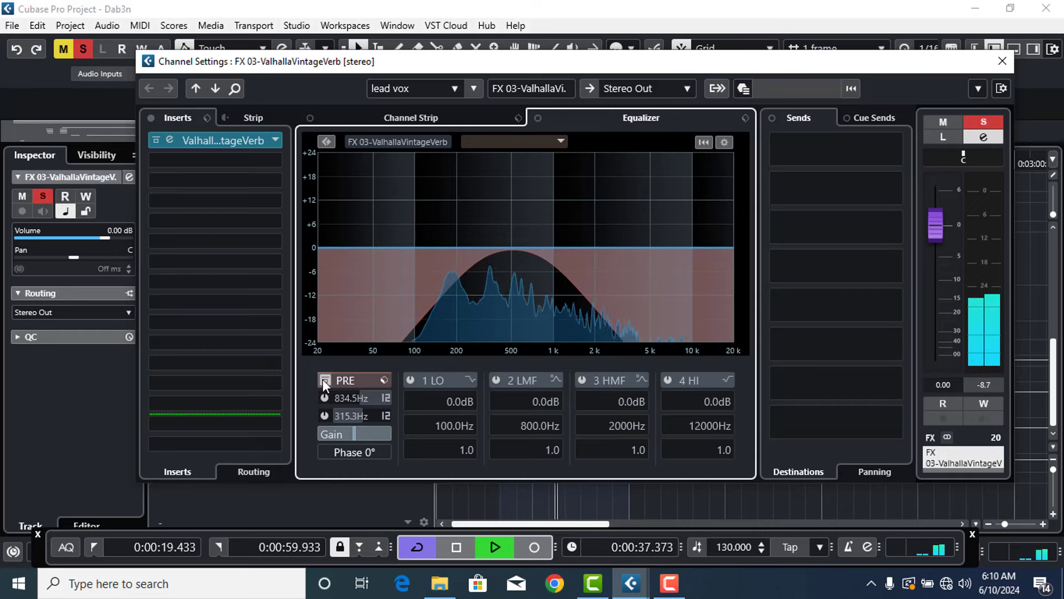
{"action": "left_click", "coordinate": [326, 382]}
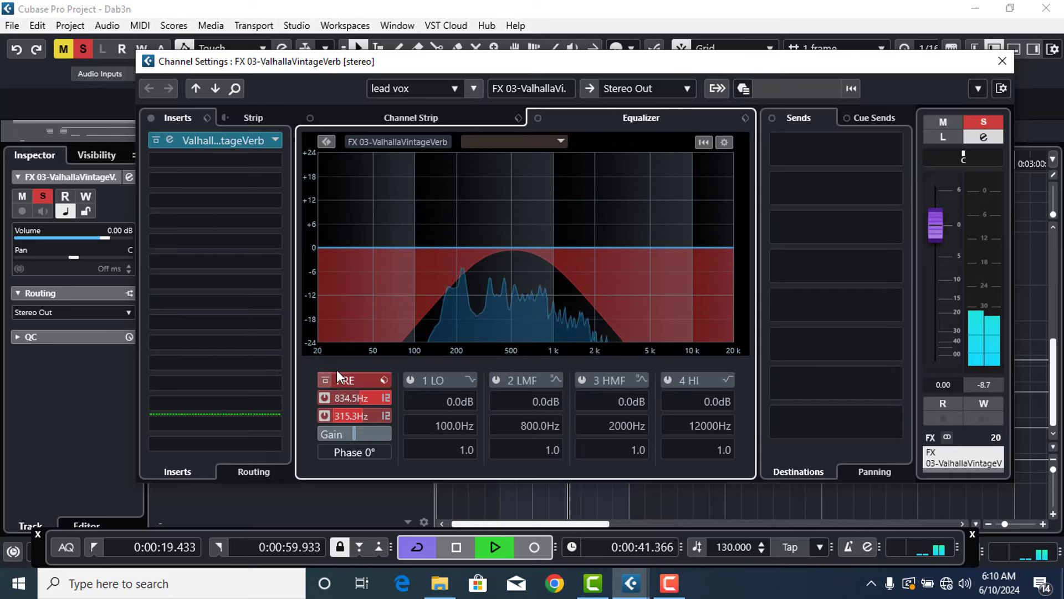
- Compare the vocal with FX 03-ValhallaVintageVerb muted and soloed, leave it soloed, stop playback and close its channel settings
{"action": "left_click", "coordinate": [962, 126]}
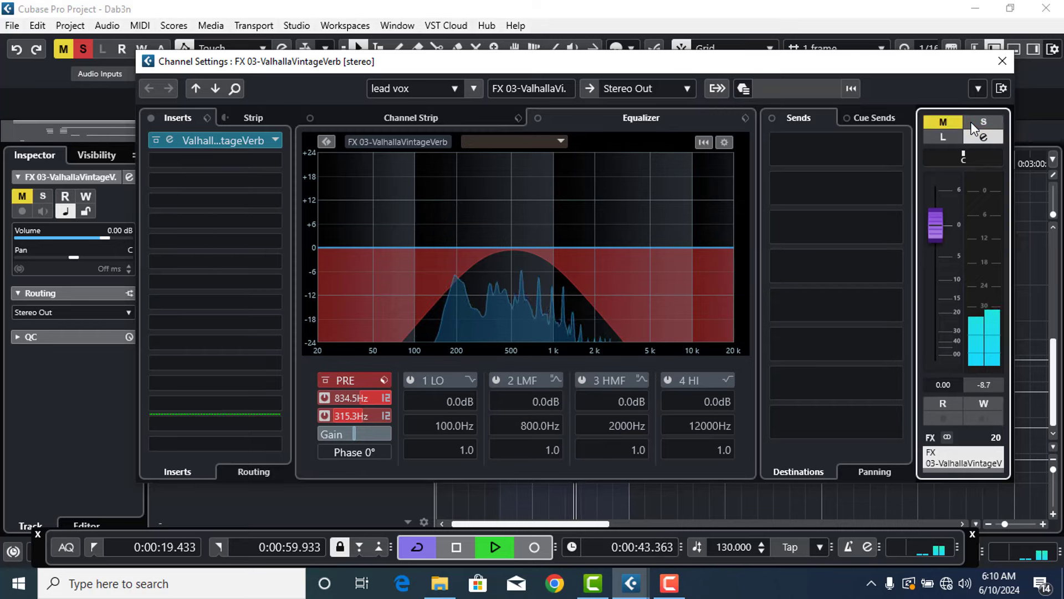
{"action": "left_click", "coordinate": [962, 125]}
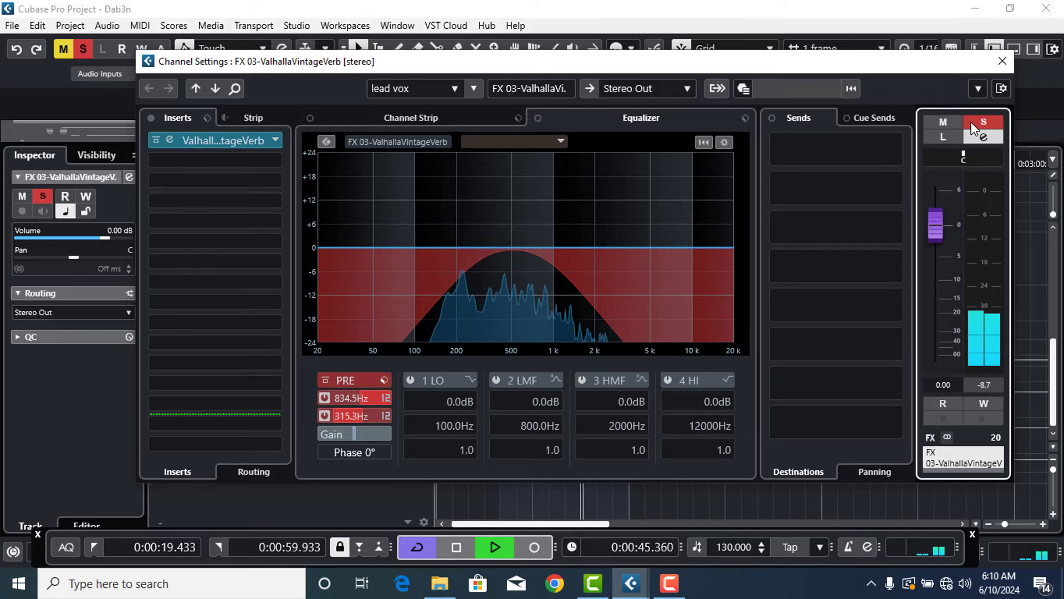
{"action": "key", "text": "space"}
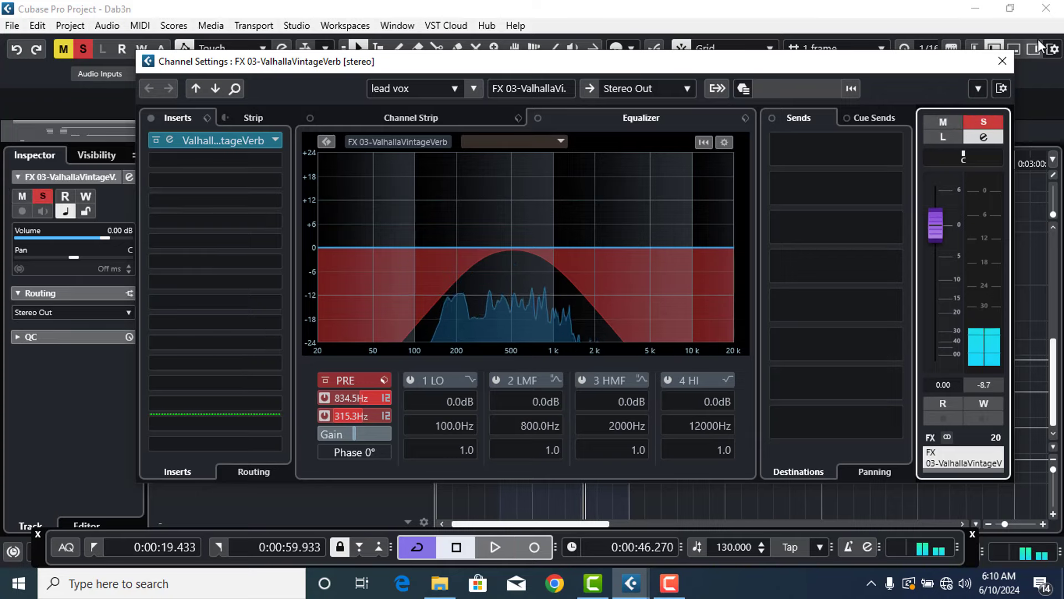
{"action": "left_click", "coordinate": [1004, 61]}
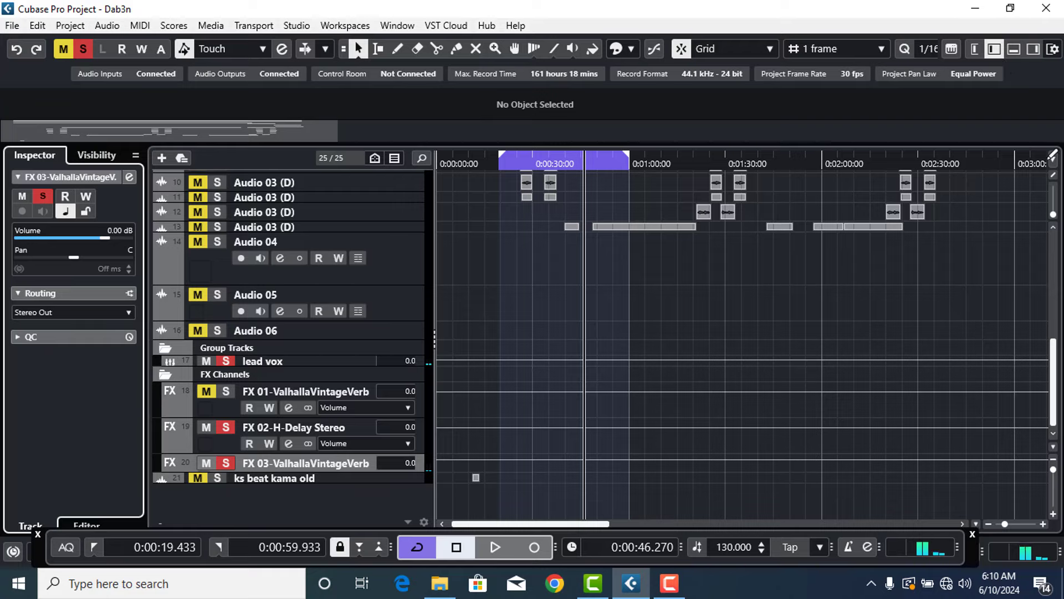
- Solo the Kv (D) track and reopen the channel settings of FX 03-ValhallaVintageVerb
{"action": "scroll", "coordinate": [1053, 245], "scroll_direction": "up", "scroll_amount": 10}
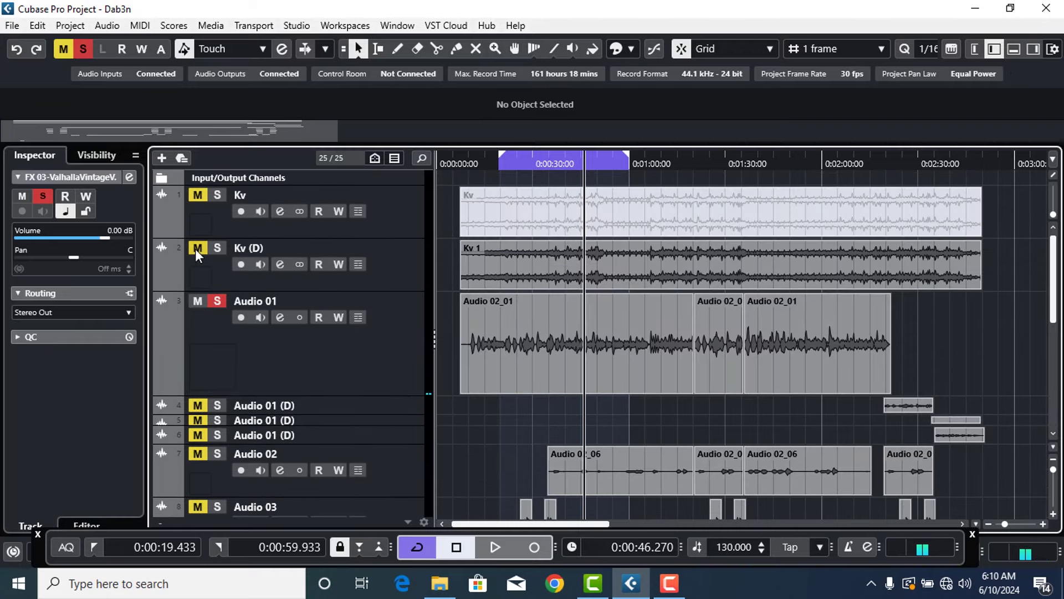
{"action": "key", "text": "space"}
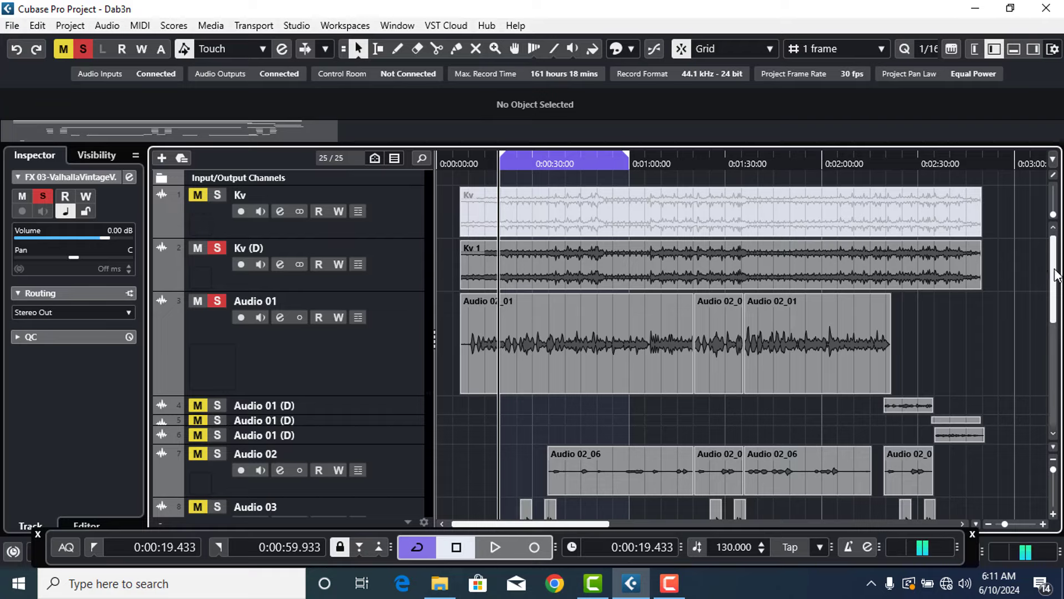
{"action": "left_click", "coordinate": [1055, 385]}
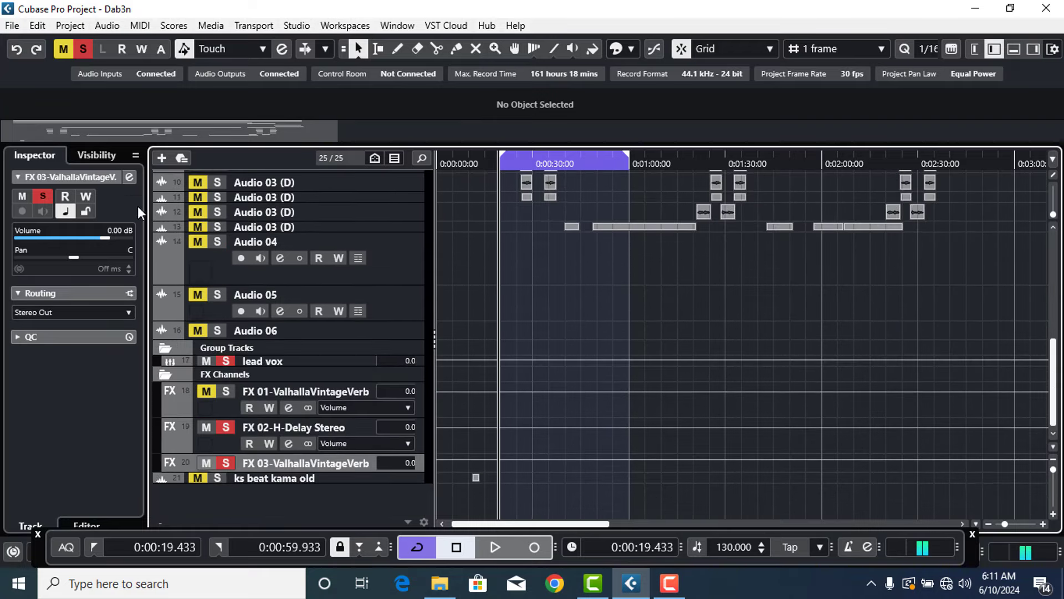
{"action": "left_click", "coordinate": [129, 176]}
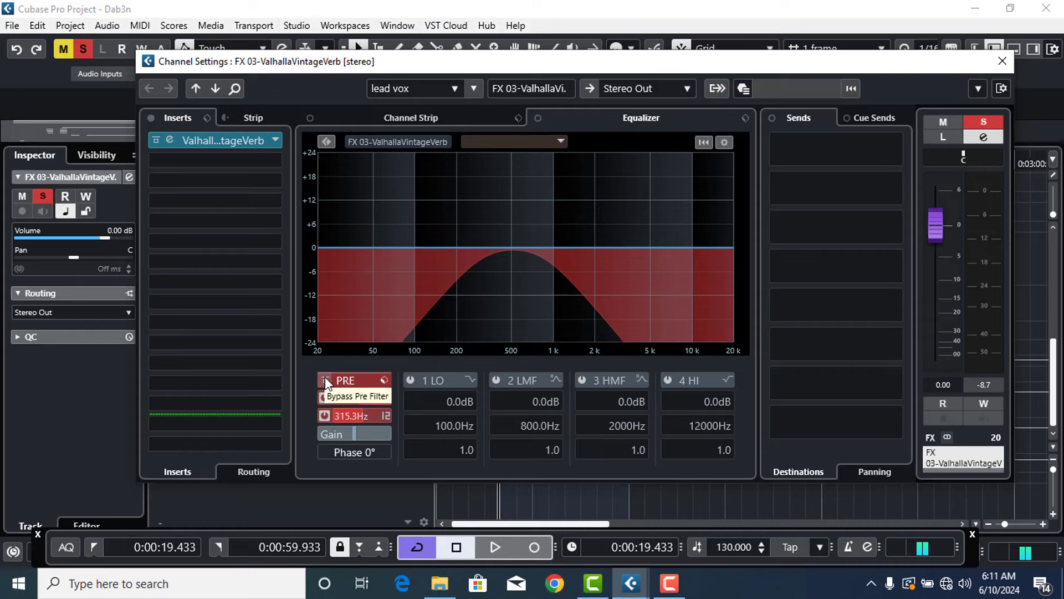
- Play the vocal together with Kv (D), compare the PRE filters active and bypassed, leave them active and stop playback
{"action": "key", "text": "space"}
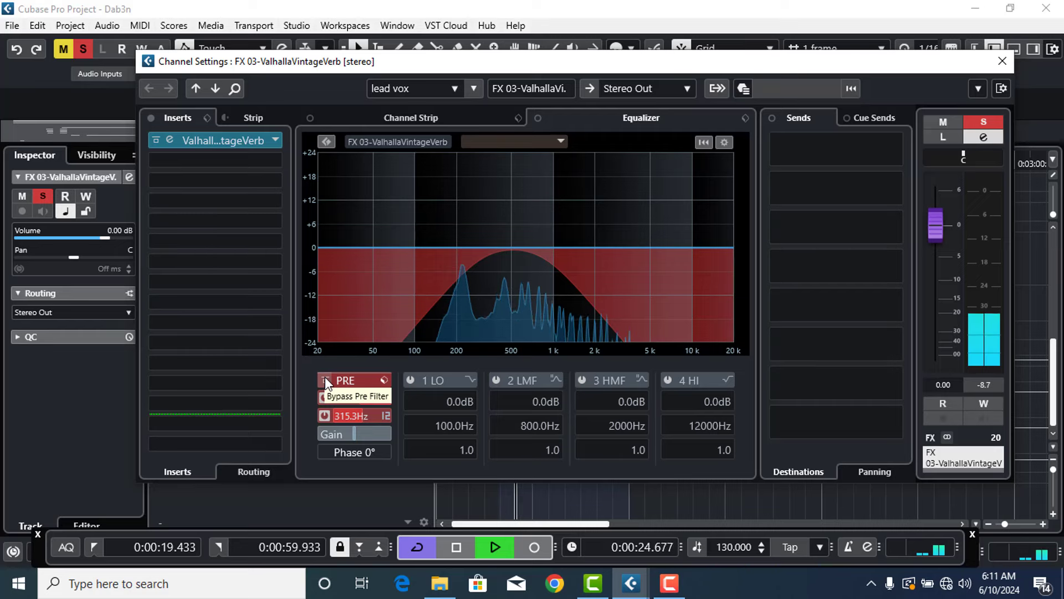
{"action": "left_click", "coordinate": [326, 381]}
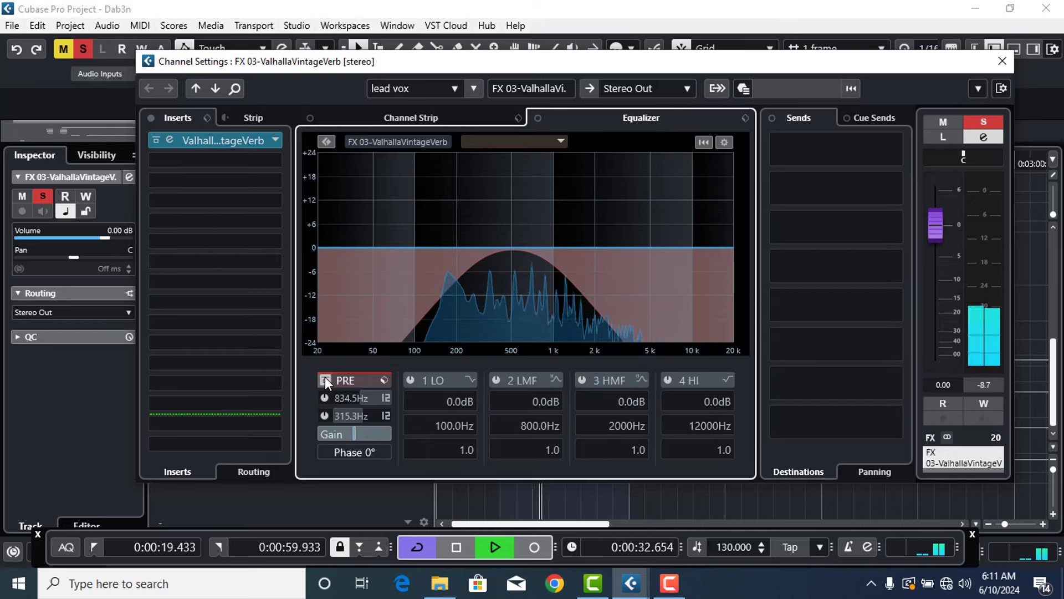
{"action": "left_click", "coordinate": [325, 380]}
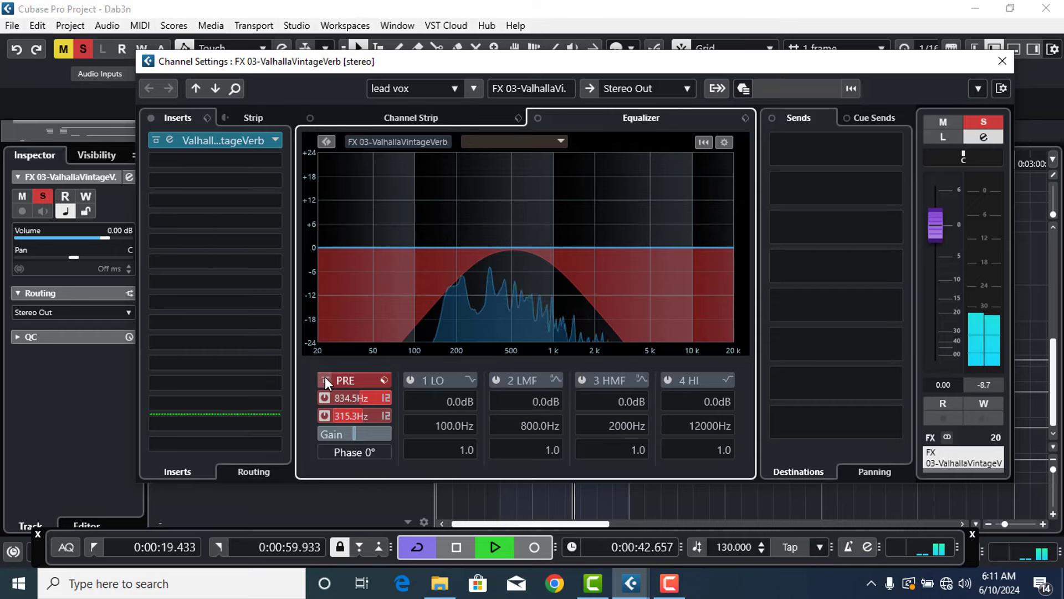
{"action": "left_click", "coordinate": [326, 380]}
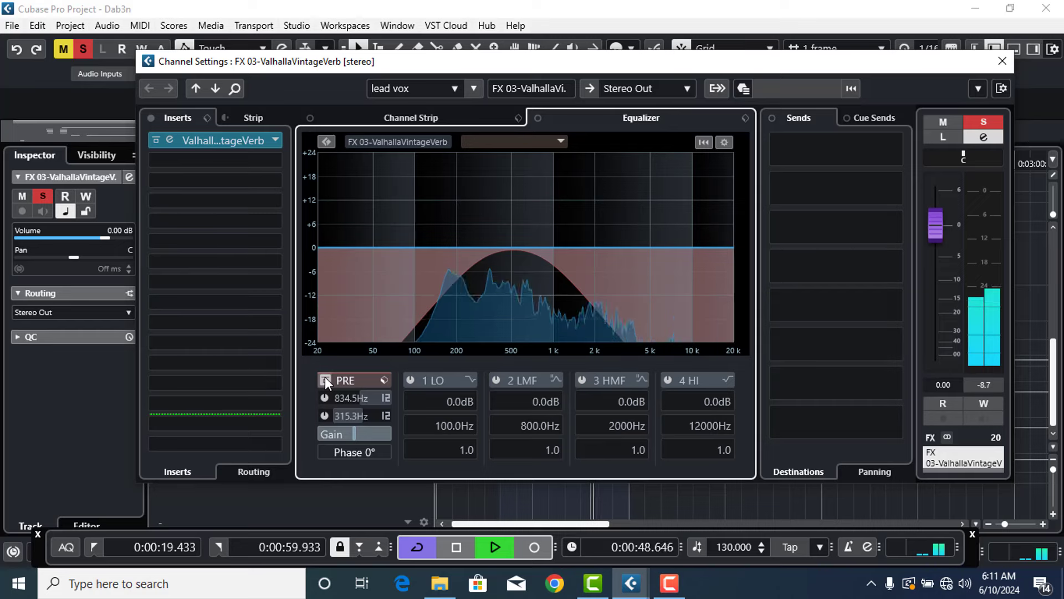
{"action": "left_click", "coordinate": [326, 380]}
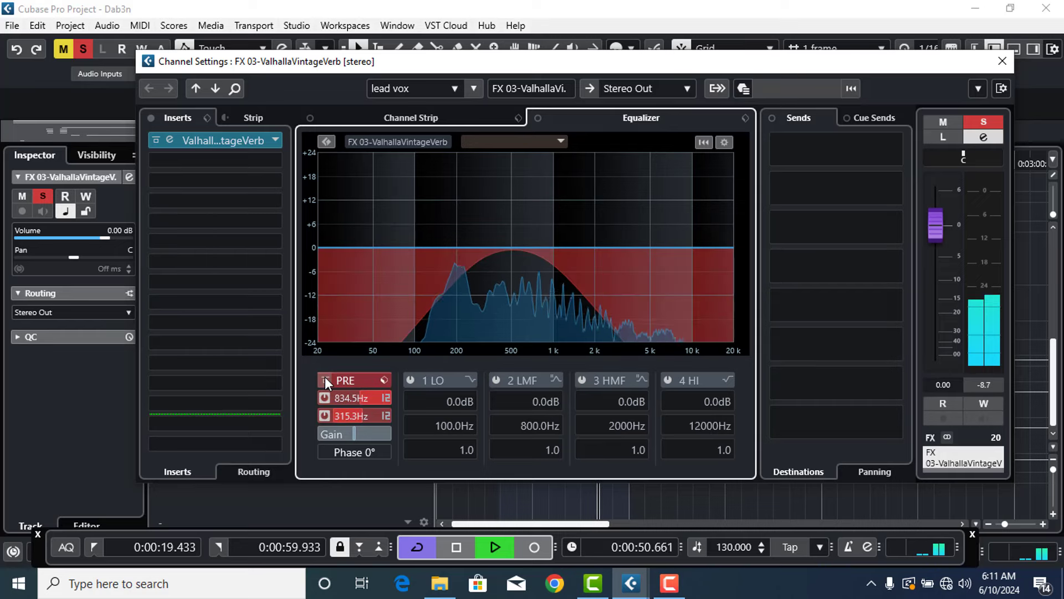
{"action": "key", "text": "space"}
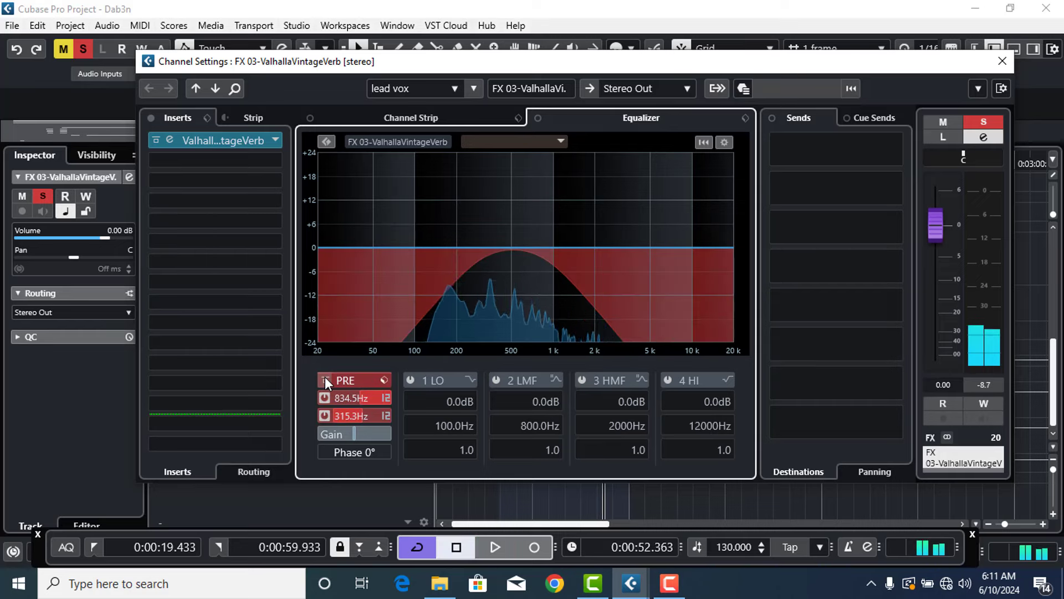